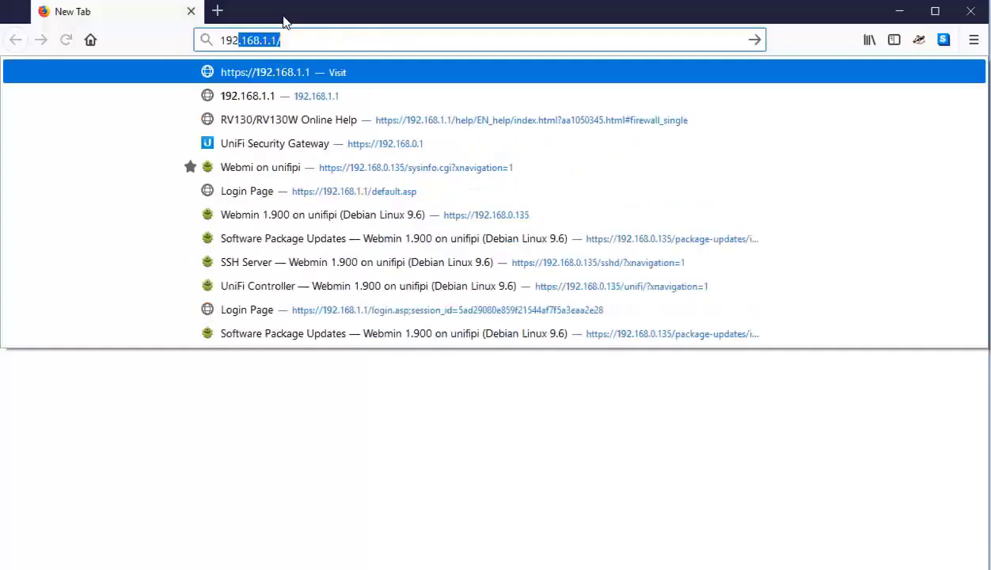
- Load the router's login page at 192.168.1.1 in the browser
{"action": "type", "text": ".1.1"}
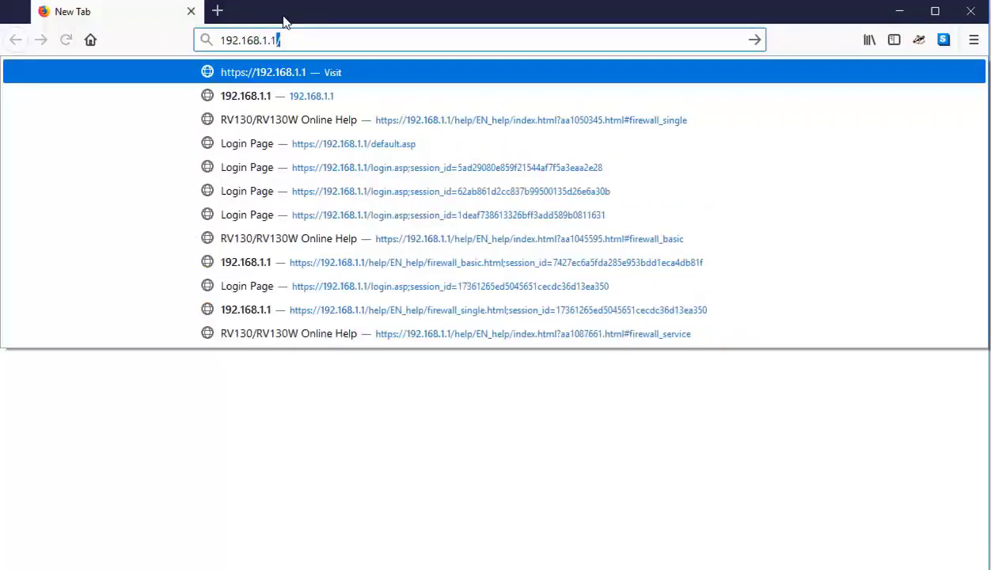
{"action": "key", "text": "Return"}
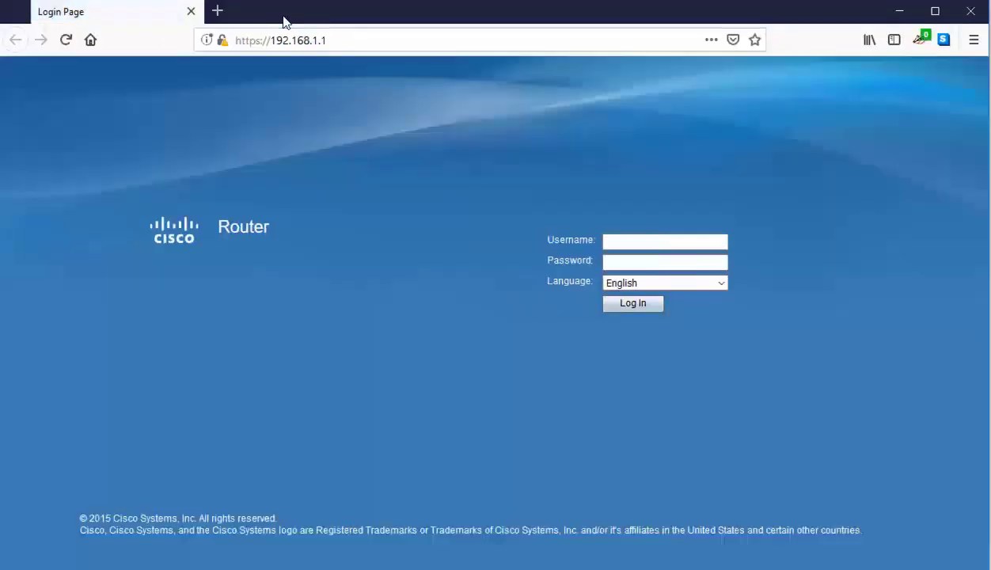
- Log in using the factory-default administrator username and password
{"action": "left_click", "coordinate": [645, 241]}
{"action": "type", "text": "cisco"}
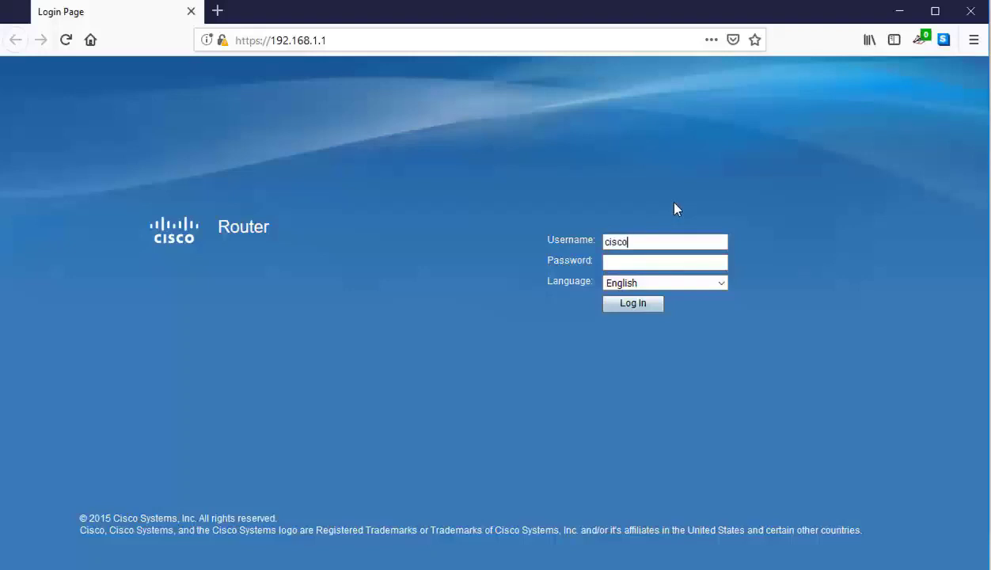
{"action": "key", "text": "Tab"}
{"action": "type", "text": "cisco"}
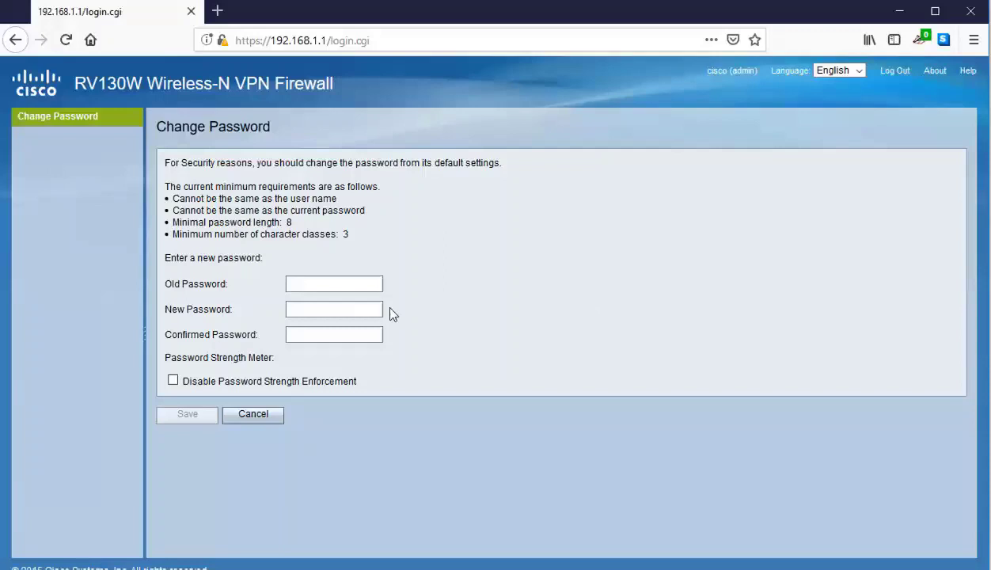
- Replace the default admin password with a new strong password, confirm it, and save
{"action": "left_click", "coordinate": [340, 284]}
{"action": "type", "text": "cisco"}
{"action": "left_click", "coordinate": [313, 311]}
{"action": "type", "text": "•••••"}
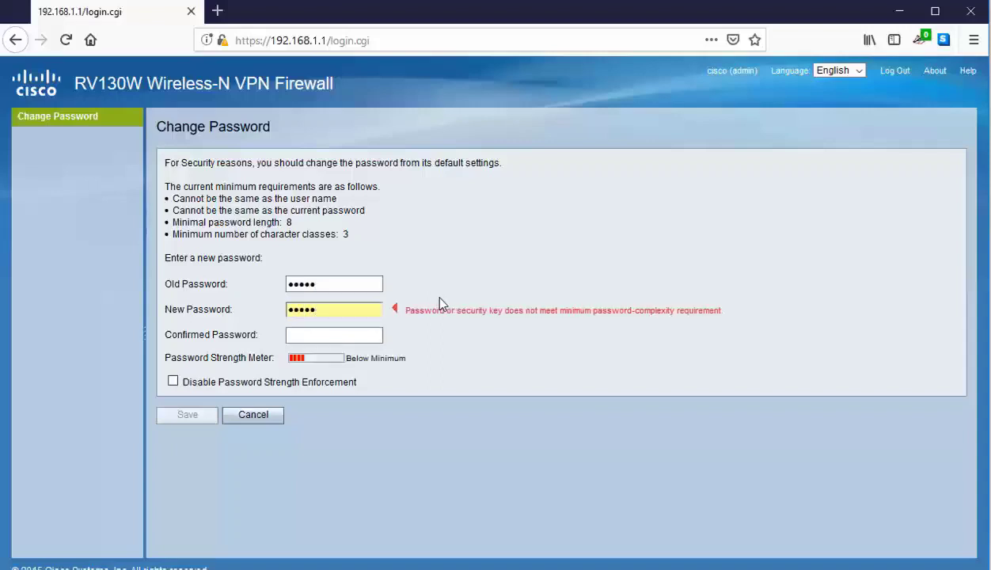
{"action": "type", "text": "•••••••"}
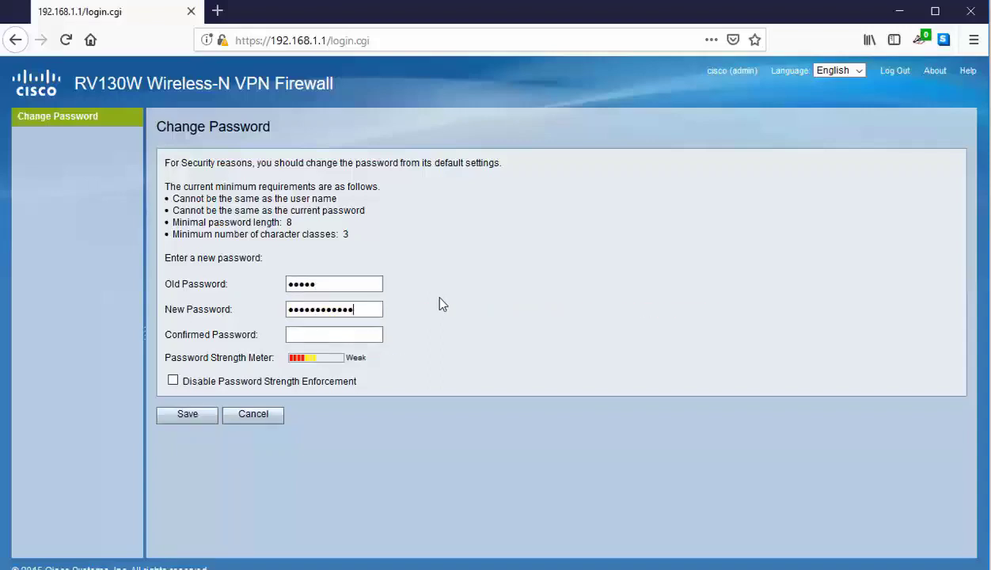
{"action": "type", "text": "•"}
{"action": "left_click", "coordinate": [362, 340]}
{"action": "type", "text": "••••••••••••••"}
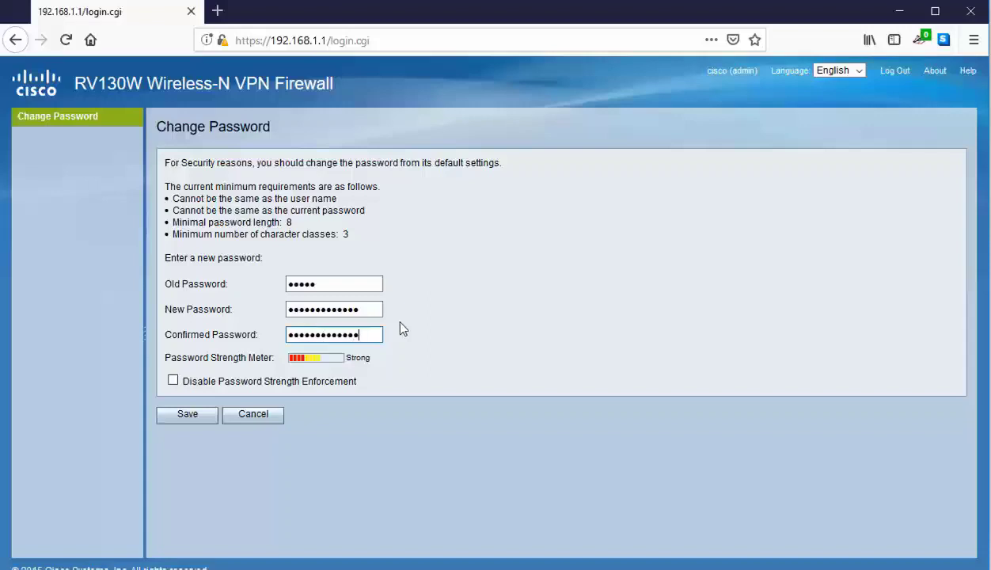
{"action": "left_click", "coordinate": [189, 413]}
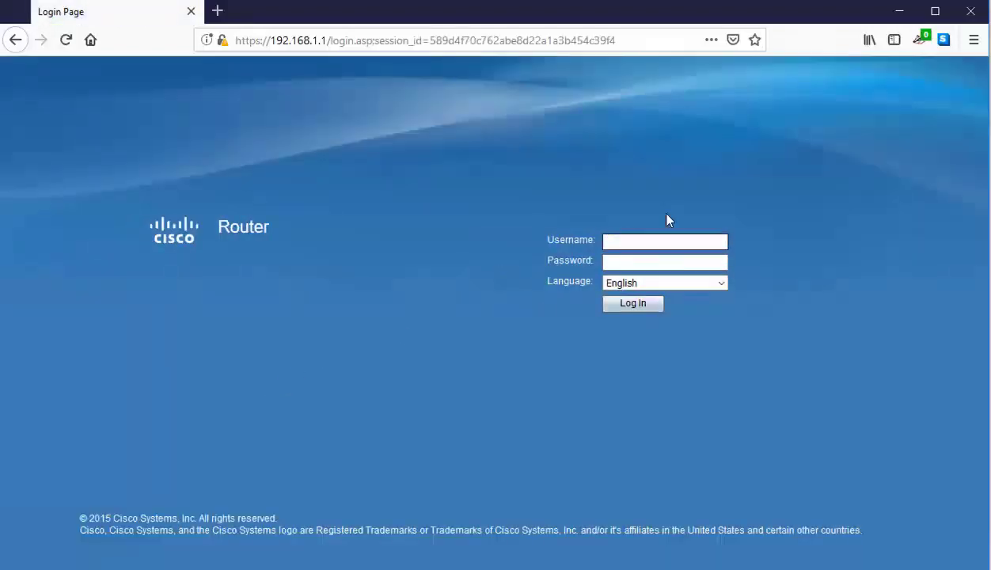
- Log back in as the administrator using the newly set password
{"action": "type", "text": "cisco"}
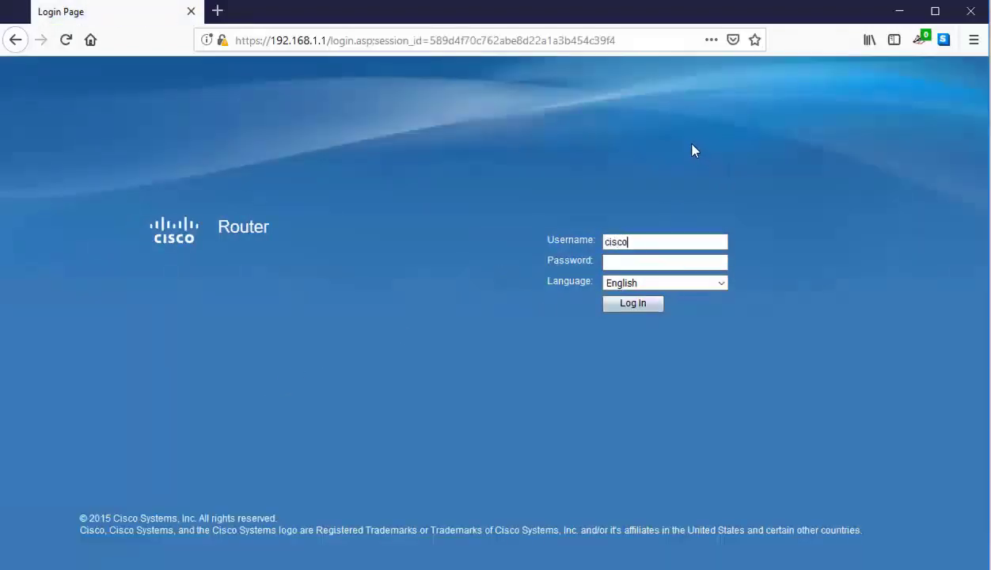
{"action": "key", "text": "Tab"}
{"action": "type", "text": "cisco"}
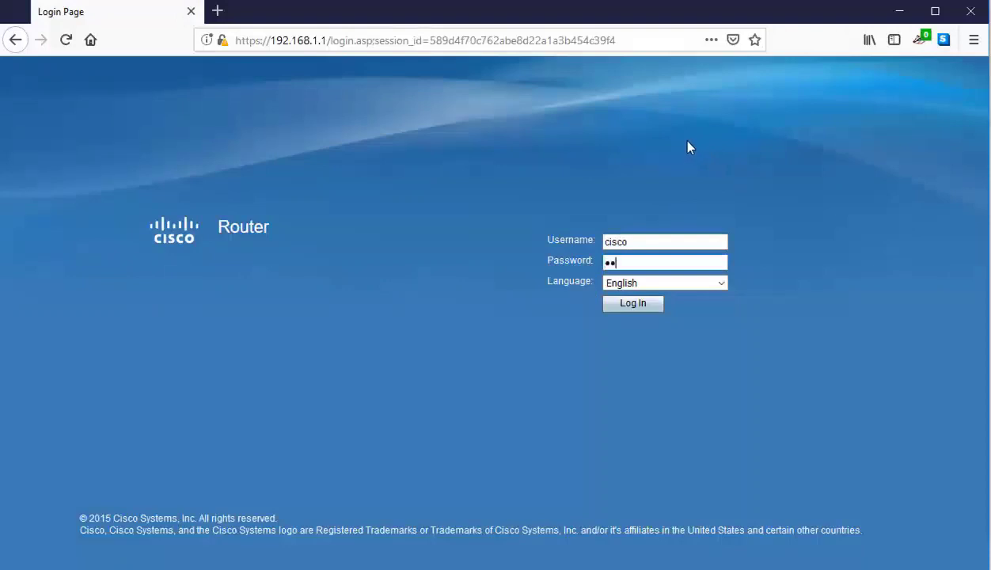
{"action": "type", "text": "cisco123"}
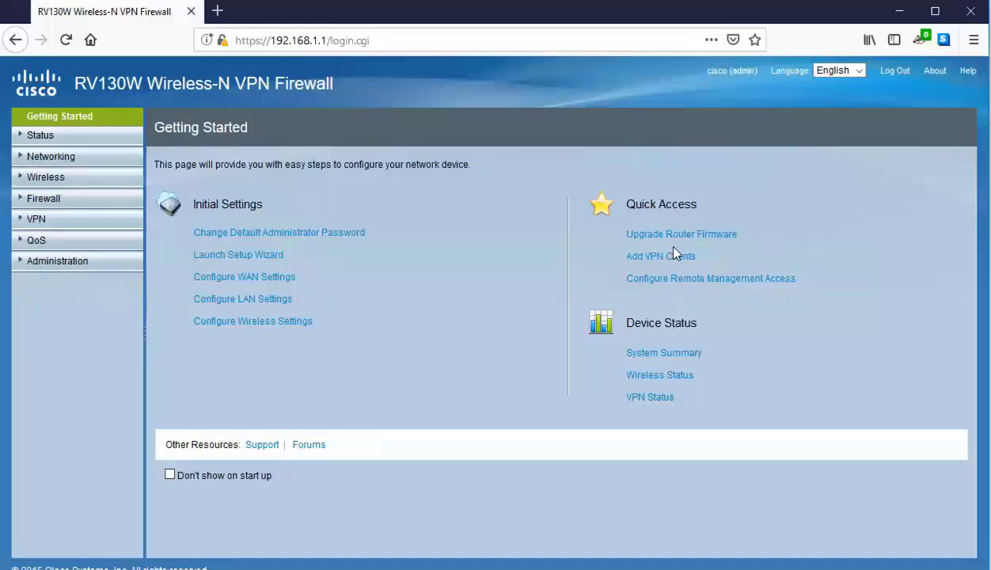
- Review the WAN settings, keeping Automatic Configuration - DHCP and DNS servers from the ISP
{"action": "left_click", "coordinate": [64, 162]}
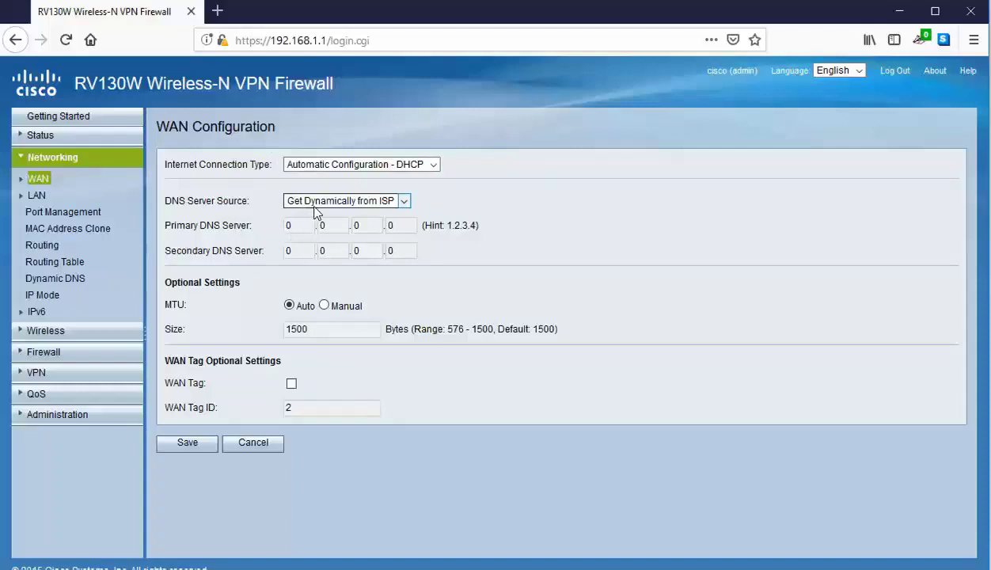
{"action": "left_click", "coordinate": [324, 166]}
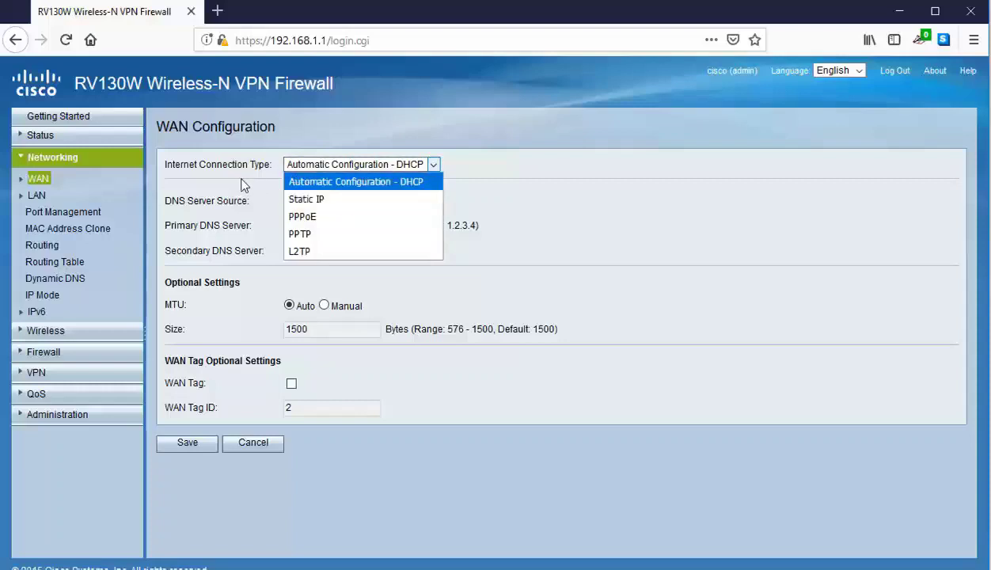
{"action": "left_click", "coordinate": [239, 185]}
{"action": "left_click", "coordinate": [301, 197]}
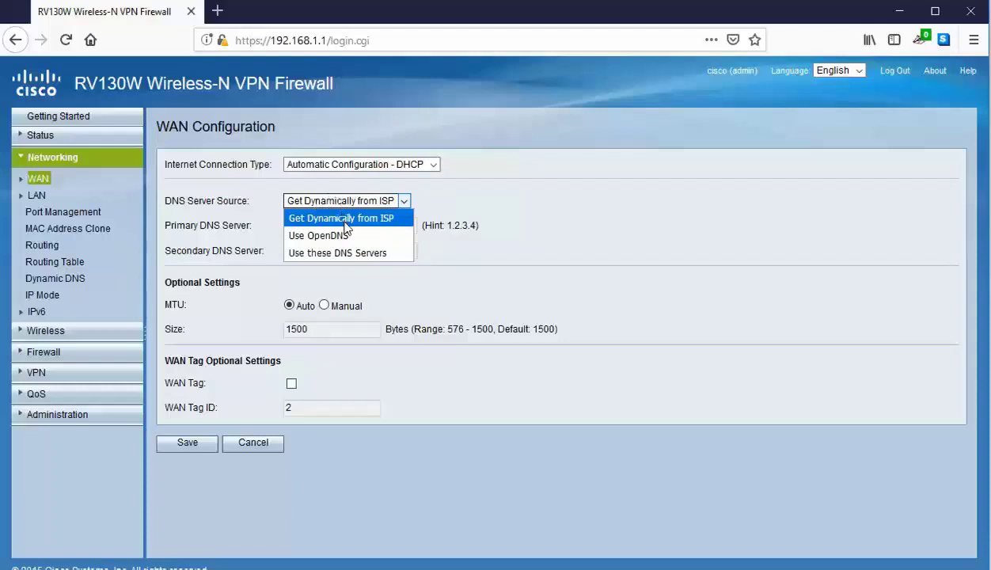
{"action": "left_click", "coordinate": [252, 201]}
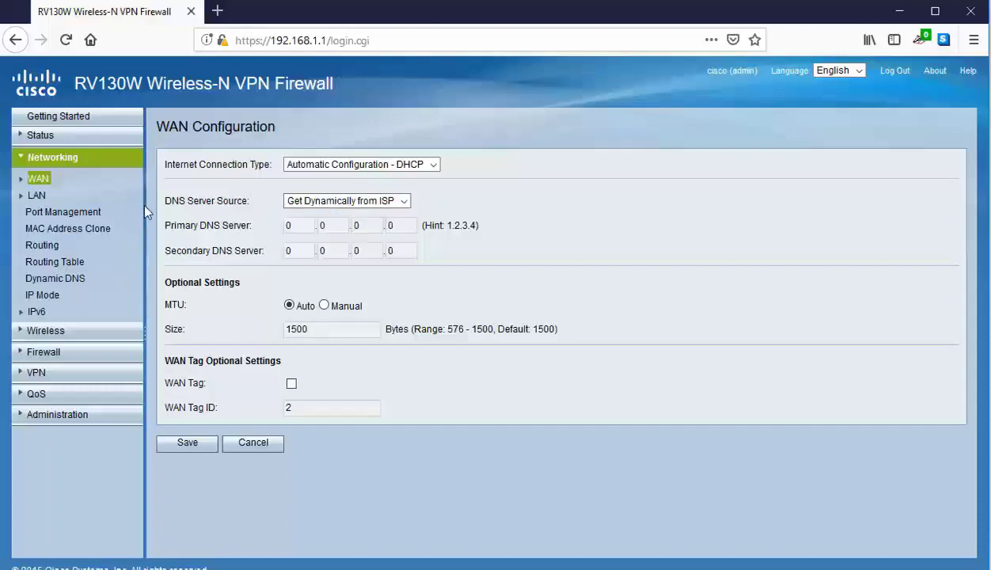
- Review the LAN local IP, subnet mask and DHCP range starting at address 100
{"action": "left_click", "coordinate": [37, 196]}
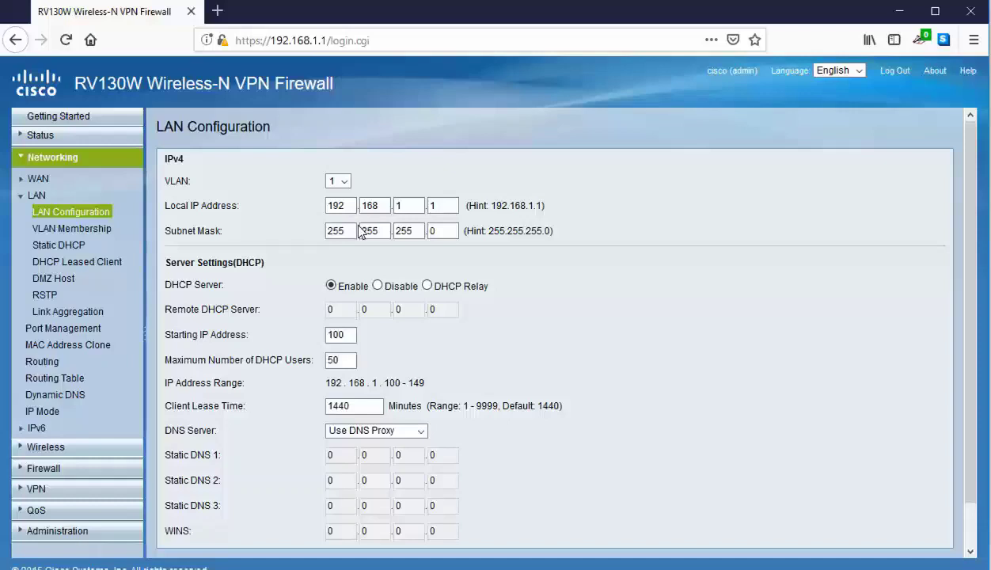
{"action": "scroll", "coordinate": [359, 226], "scroll_direction": "down", "scroll_amount": 1}
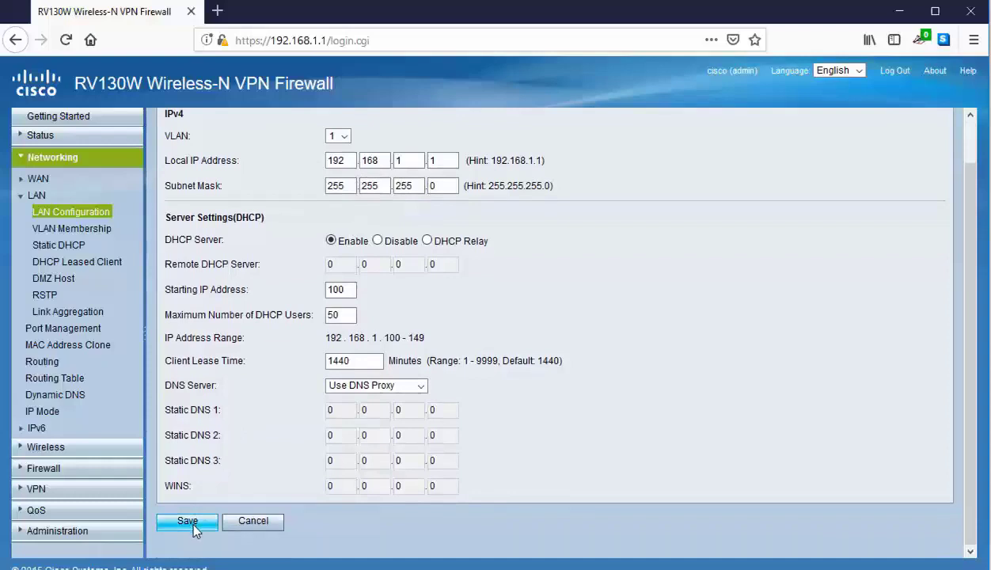
{"action": "left_click", "coordinate": [378, 160]}
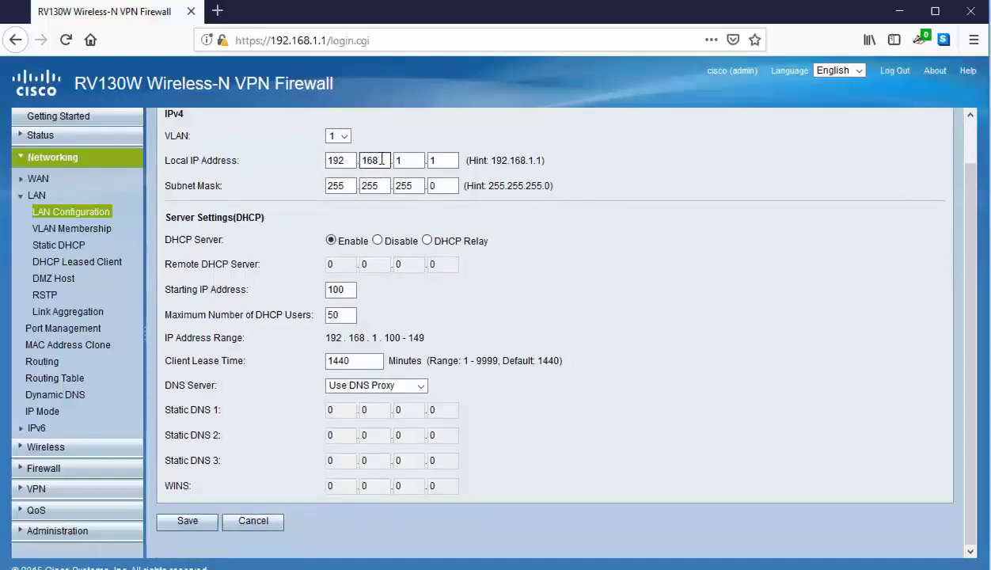
{"action": "left_click", "coordinate": [376, 186]}
{"action": "left_click", "coordinate": [346, 289]}
{"action": "left_click", "coordinate": [354, 313]}
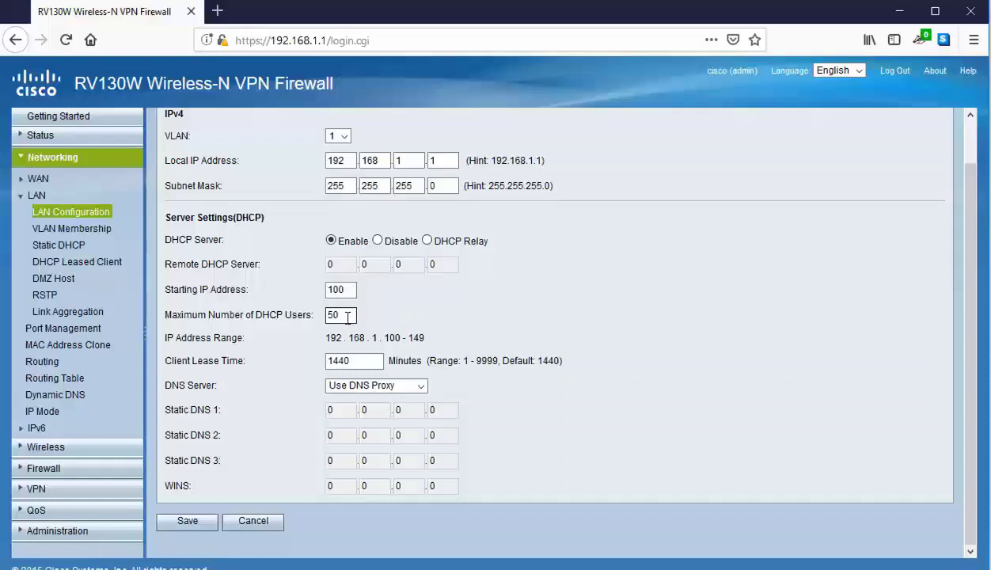
- Change maximum DHCP users from 50 to 100, keep Use DNS Proxy, then head to Wireless
{"action": "left_click_drag", "start_coordinate": [347, 317], "coordinate": [322, 325]}
{"action": "type", "text": "100"}
{"action": "left_click", "coordinate": [412, 389]}
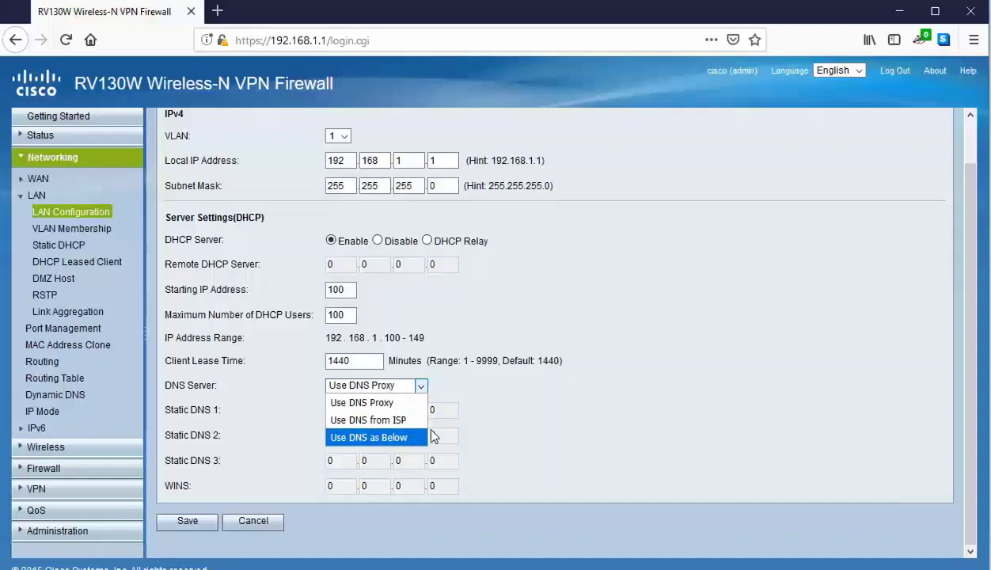
{"action": "left_click", "coordinate": [475, 407]}
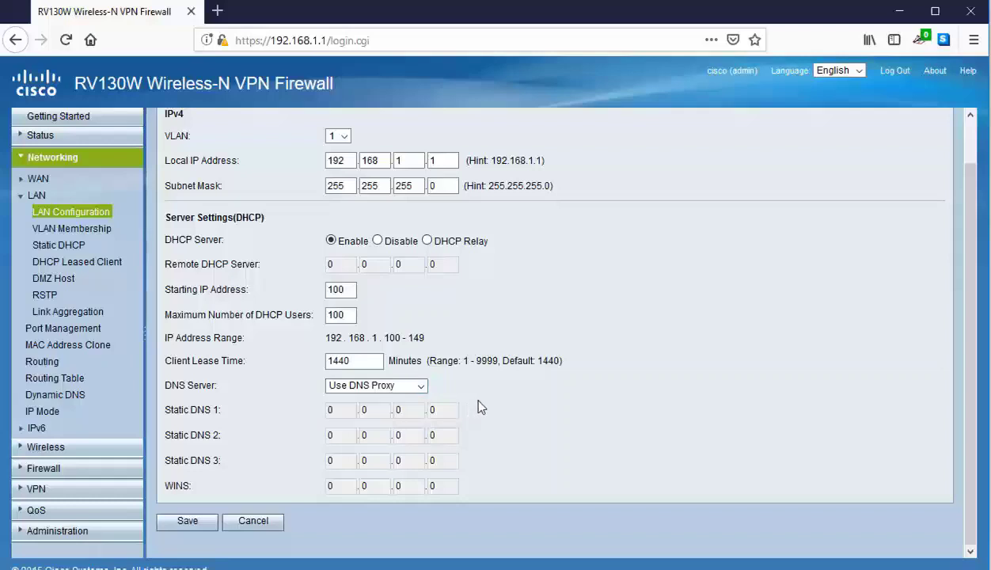
{"action": "scroll", "coordinate": [444, 391], "scroll_direction": "up", "scroll_amount": 1}
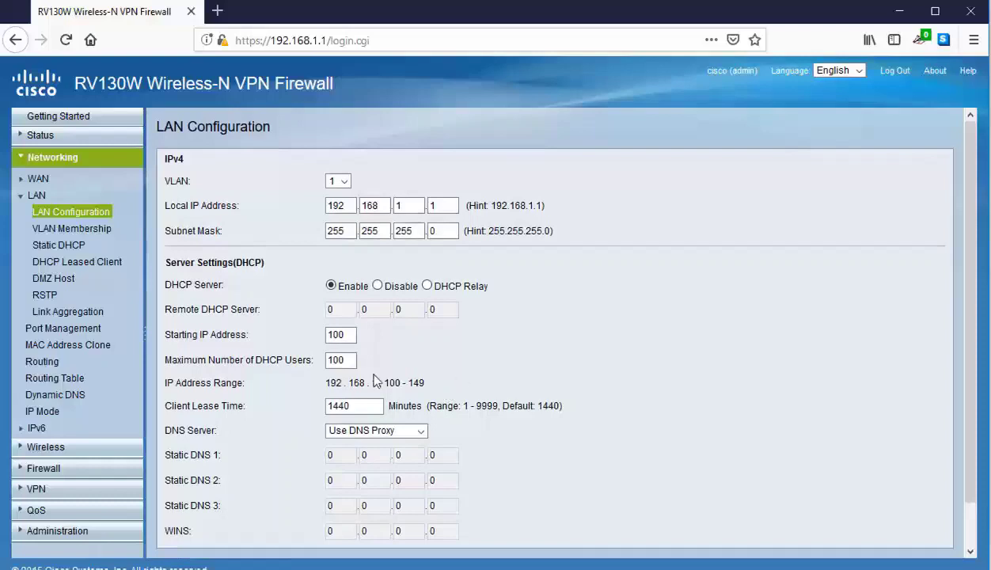
{"action": "left_click", "coordinate": [38, 451]}
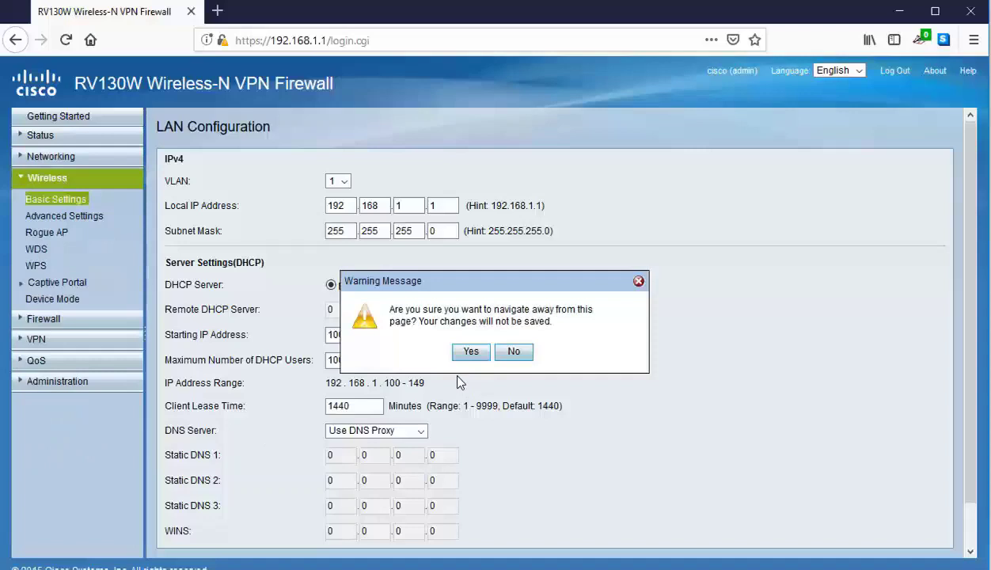
- Discard the unsaved LAN changes and toggle the wireless radio off and back on
{"action": "left_click", "coordinate": [472, 352]}
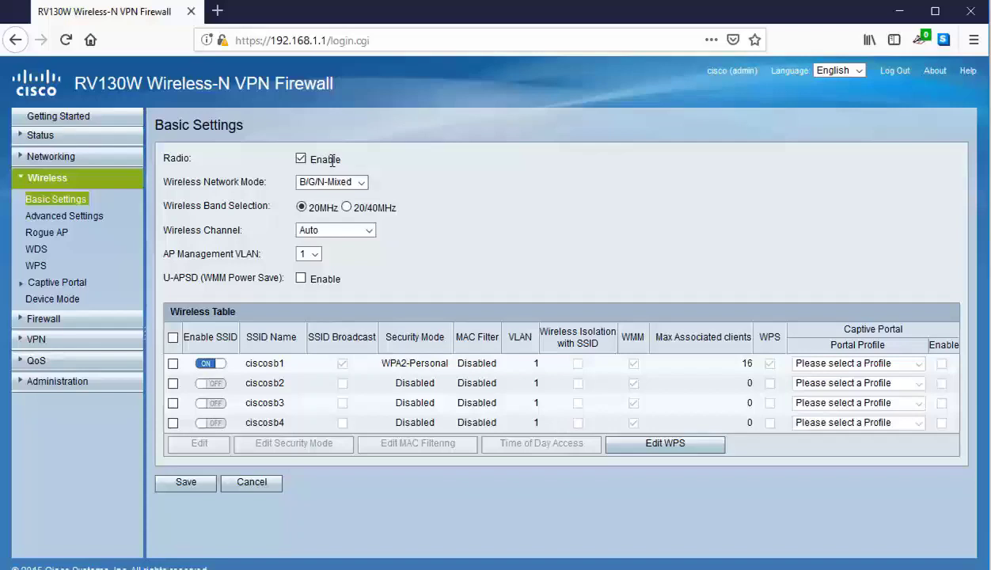
{"action": "left_click", "coordinate": [300, 159]}
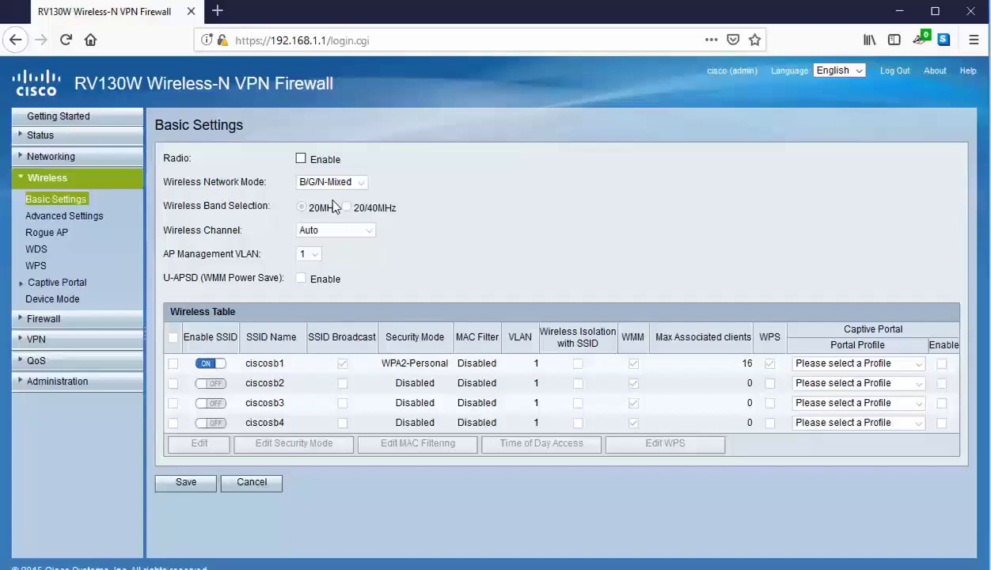
{"action": "left_click", "coordinate": [301, 159]}
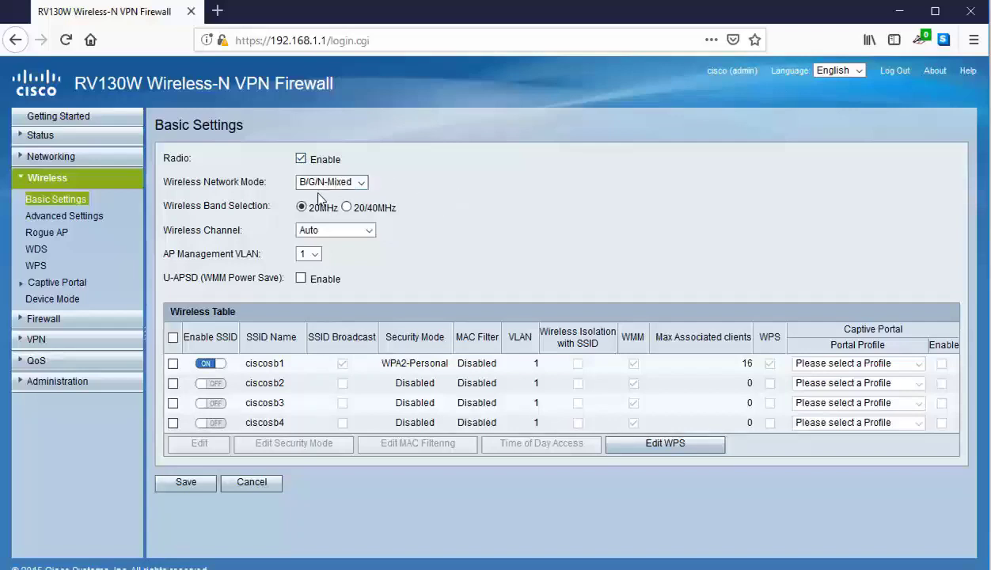
- Set wireless mode to G/N-Mixed, keep the channel on Auto, and select ciscosb1
{"action": "left_click", "coordinate": [356, 182]}
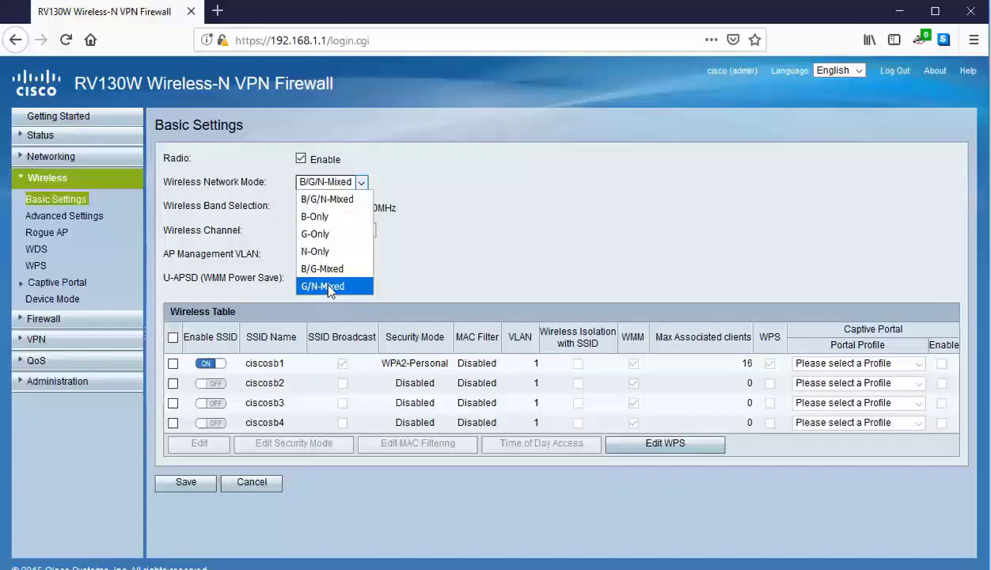
{"action": "left_click", "coordinate": [329, 287]}
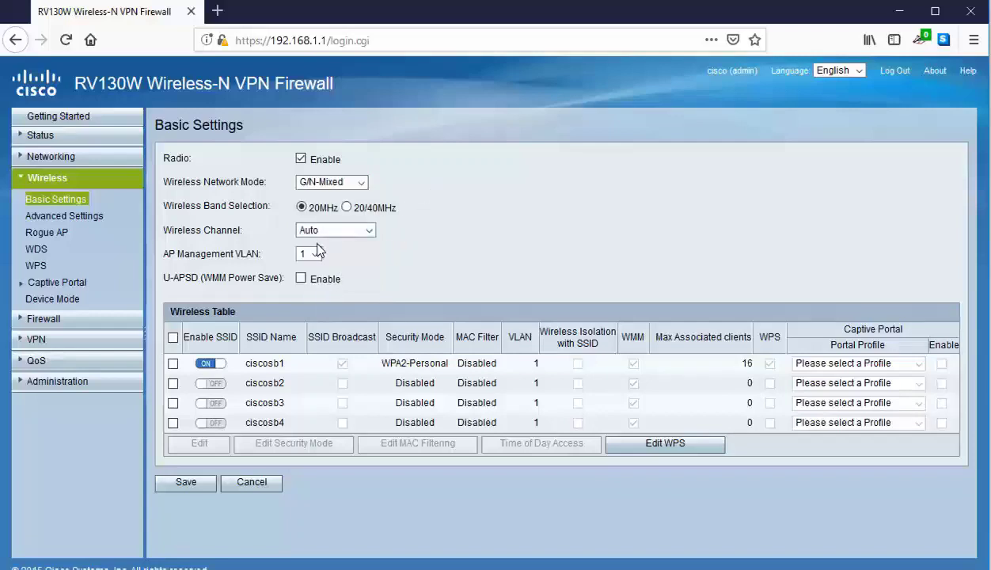
{"action": "left_click", "coordinate": [339, 230]}
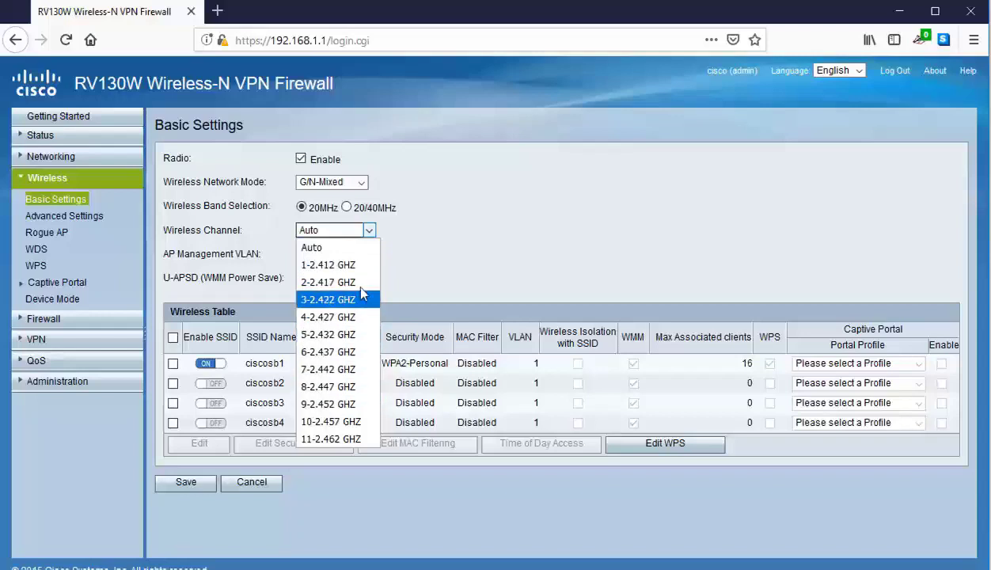
{"action": "left_click", "coordinate": [379, 248]}
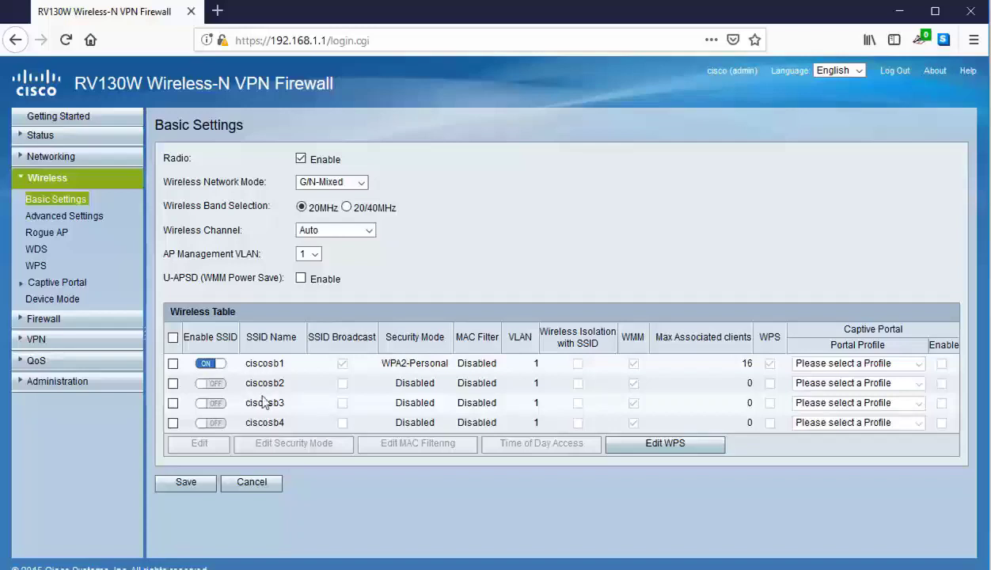
{"action": "left_click", "coordinate": [237, 418]}
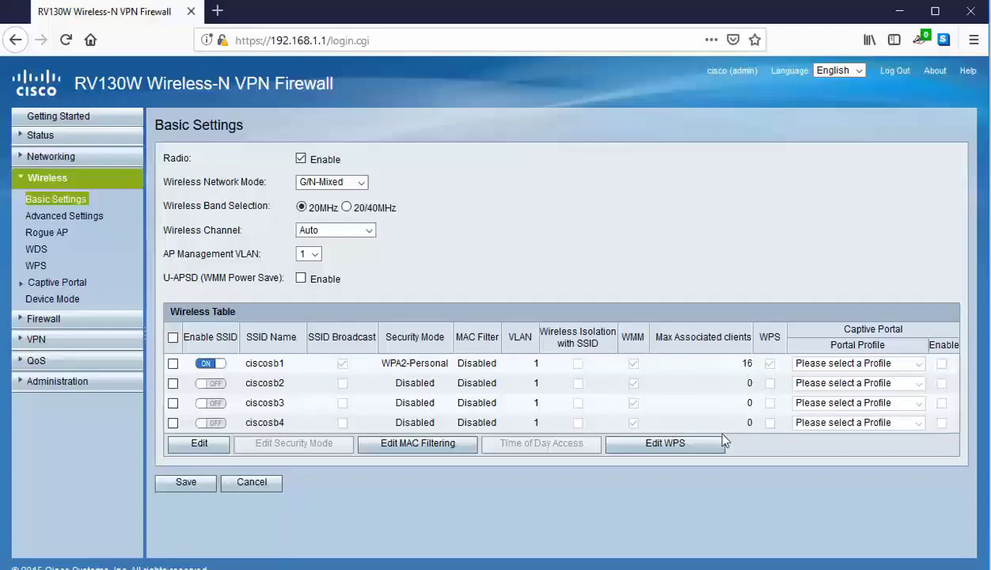
- Edit the ciscosb1 row: SSID name businessconnect, max associated clients 16 to 40, then save
{"action": "left_click", "coordinate": [173, 363]}
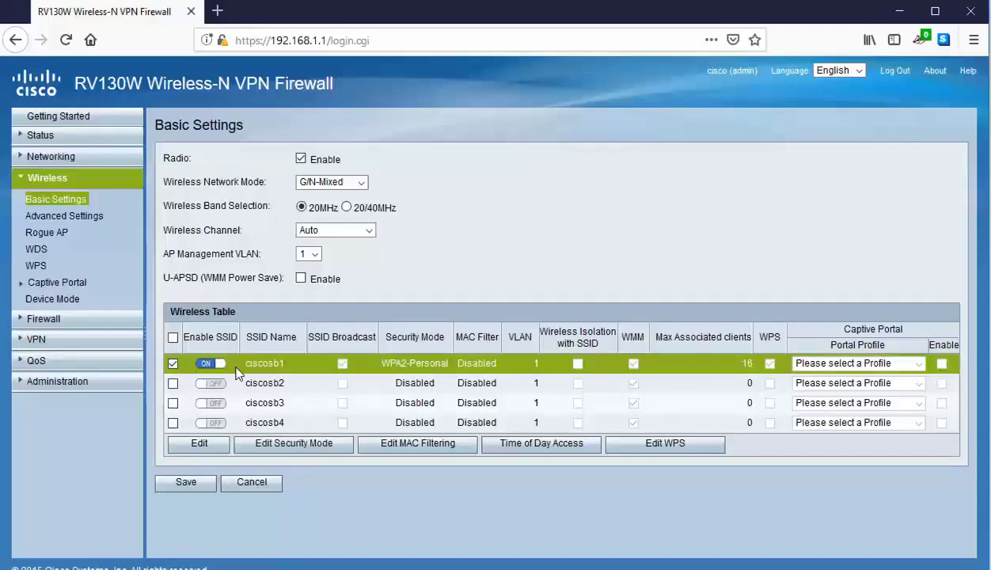
{"action": "left_click", "coordinate": [200, 446]}
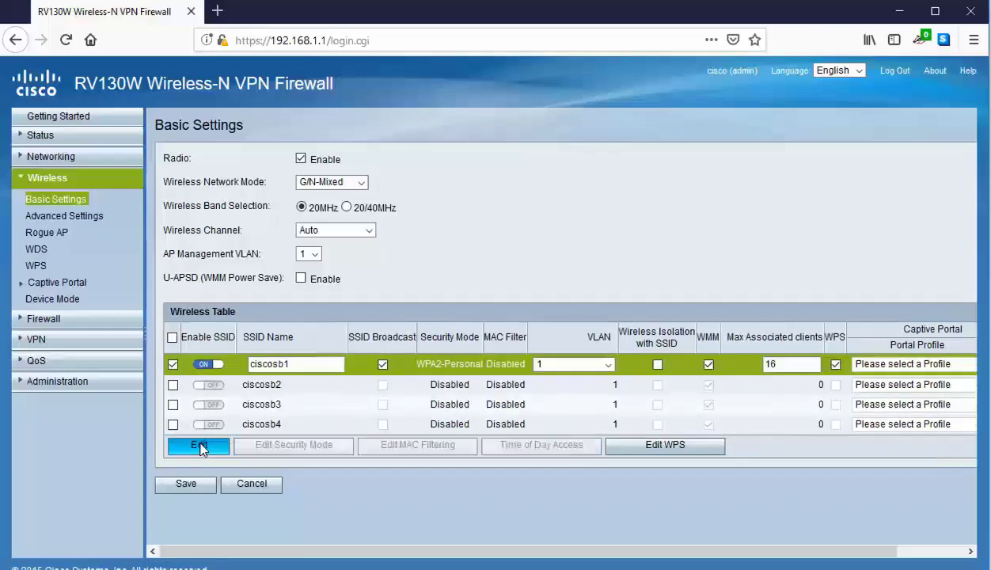
{"action": "left_click", "coordinate": [300, 365]}
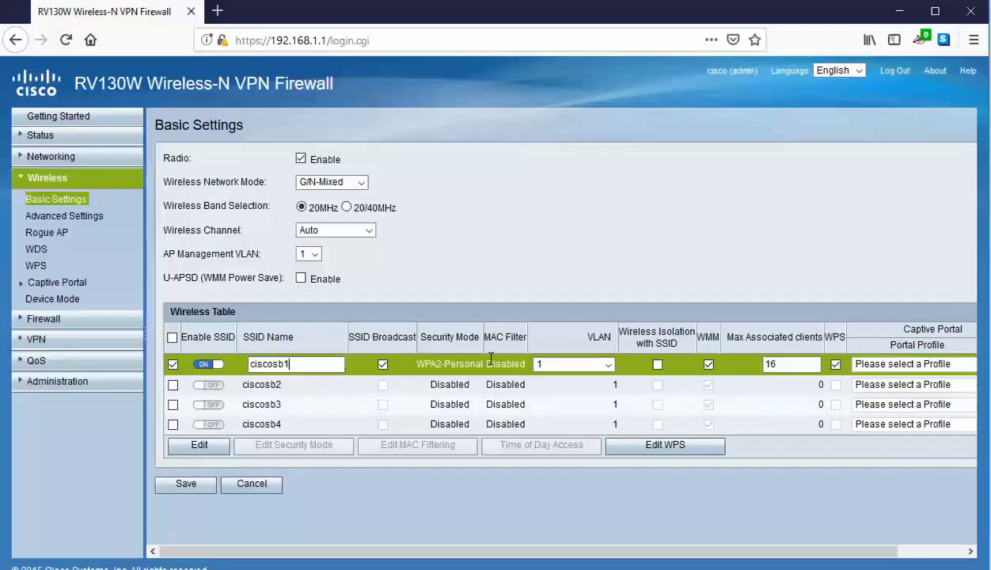
{"action": "key", "text": "ctrl+a"}
{"action": "type", "text": "bu"}
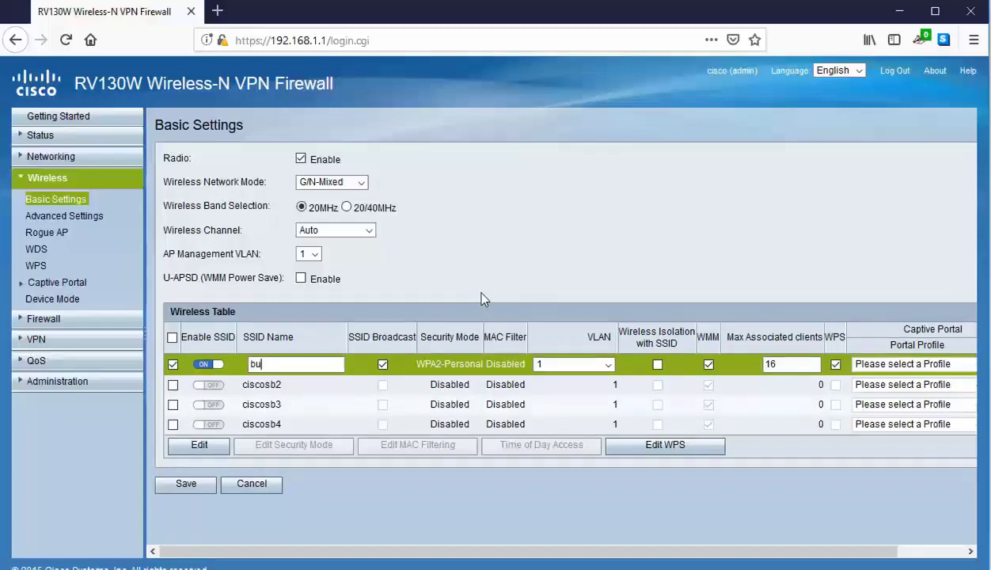
{"action": "type", "text": "sinessconnect"}
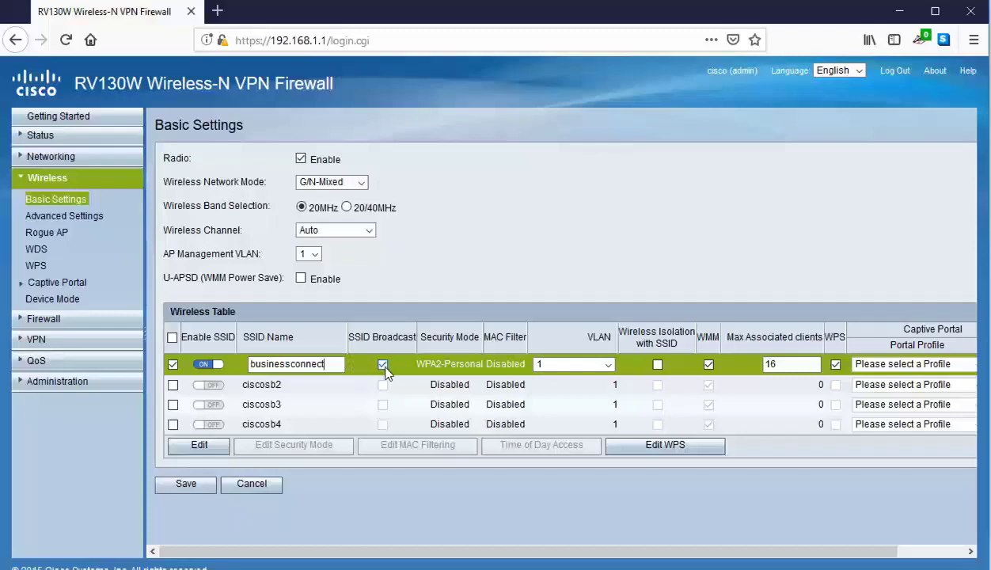
{"action": "double_click", "coordinate": [791, 358]}
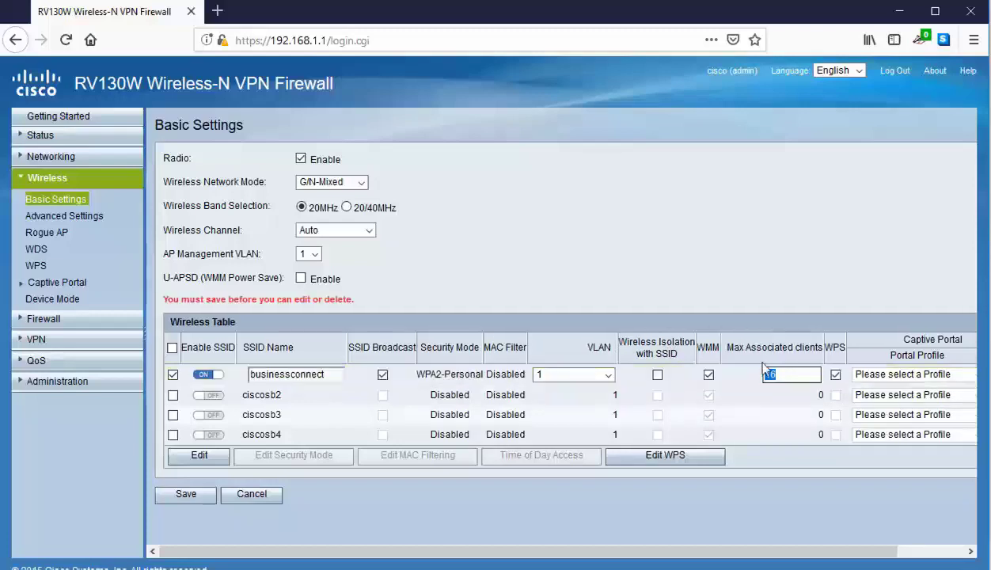
{"action": "type", "text": "40"}
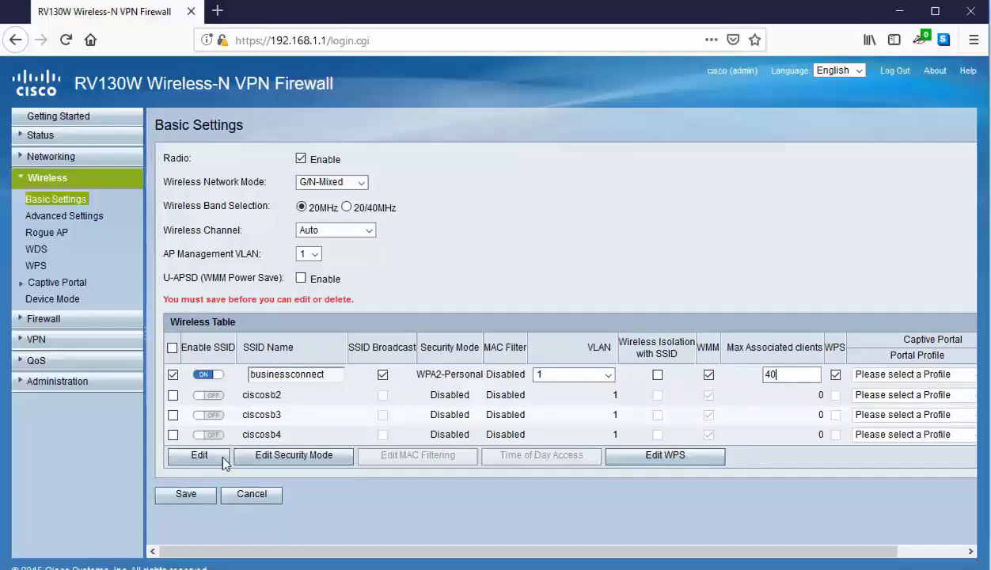
{"action": "left_click", "coordinate": [206, 496]}
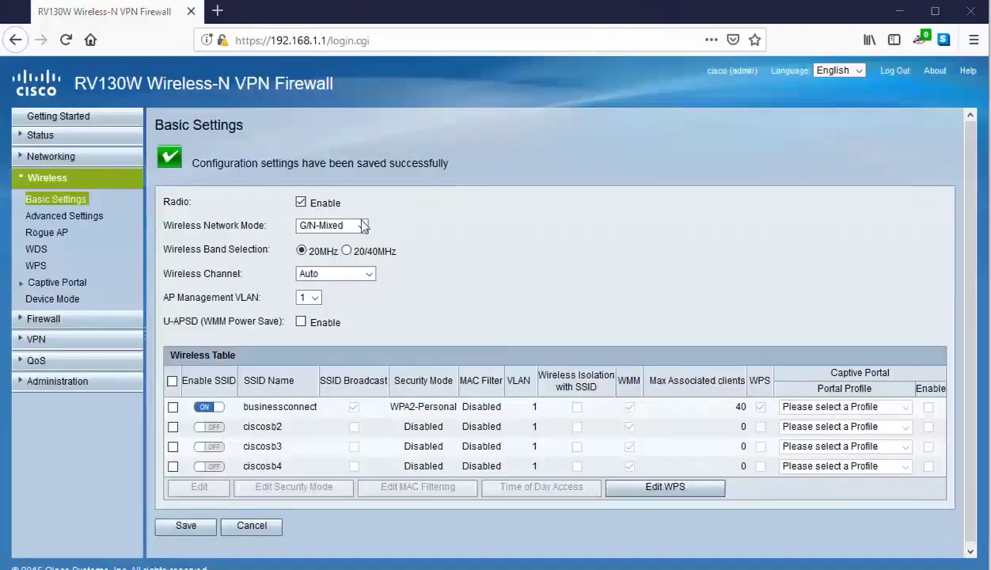
- Open security settings for businessconnect with WPA2-Personal as the security mode
{"action": "left_click", "coordinate": [173, 409]}
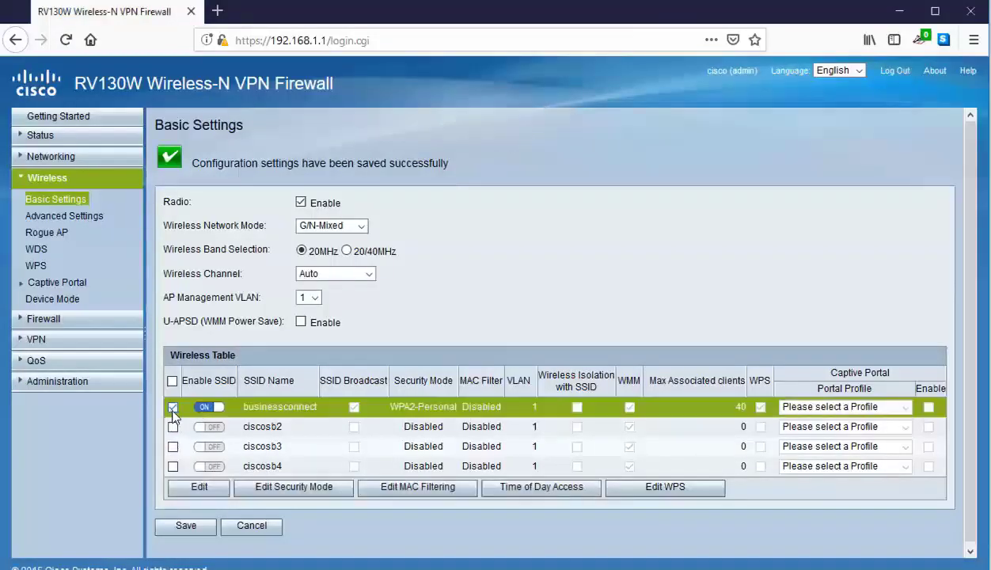
{"action": "left_click", "coordinate": [303, 489]}
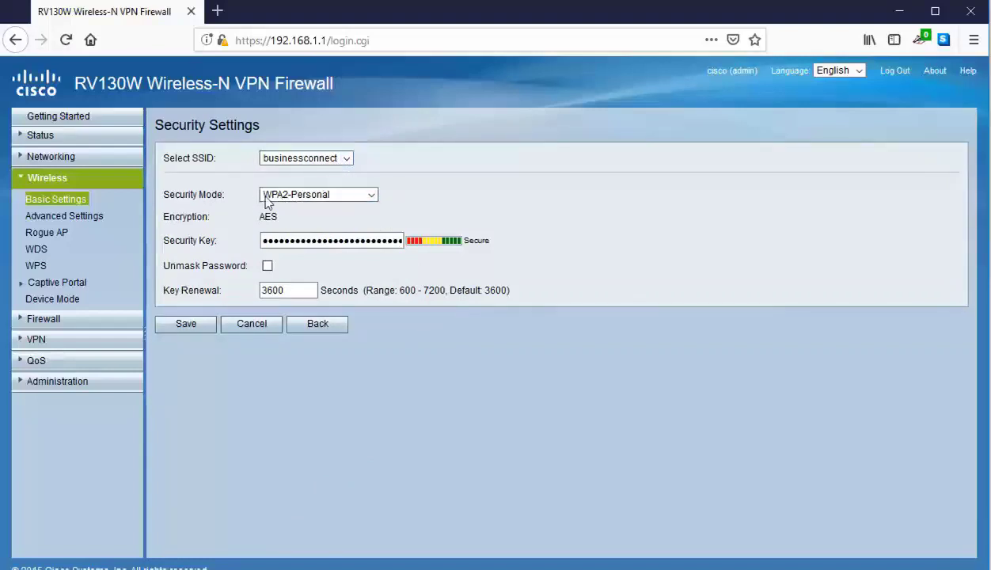
{"action": "left_click", "coordinate": [306, 196]}
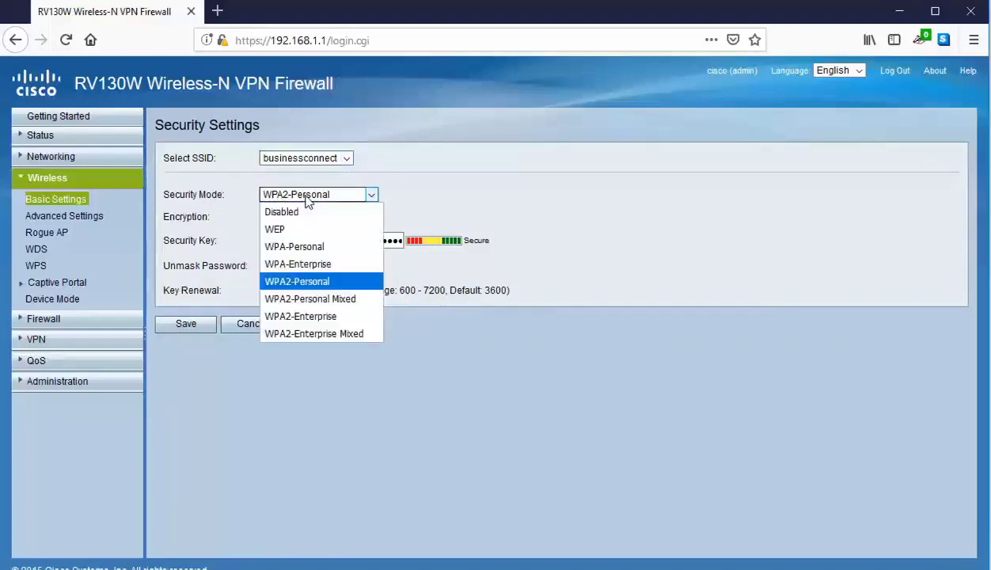
{"action": "left_click", "coordinate": [338, 284]}
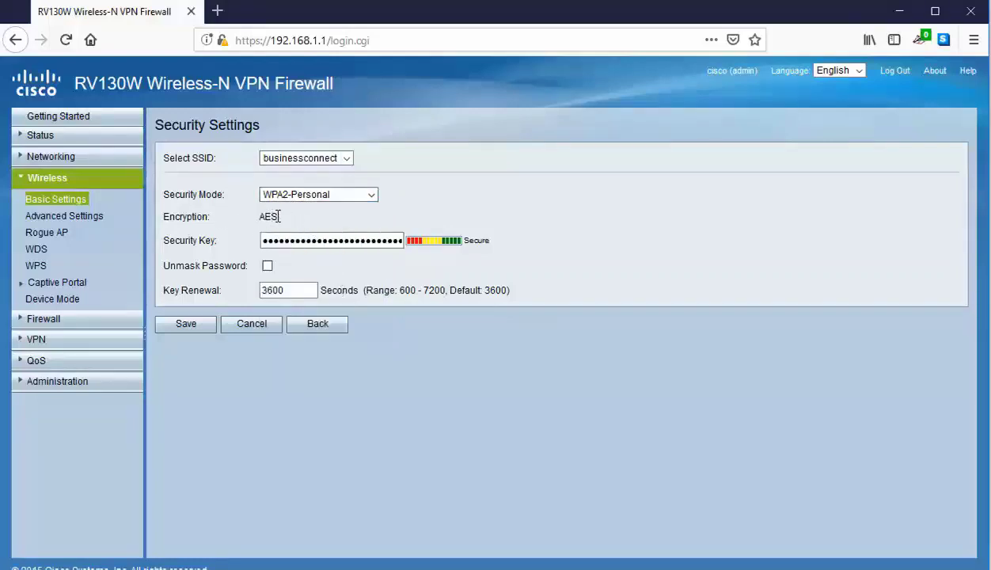
{"action": "left_click", "coordinate": [301, 198]}
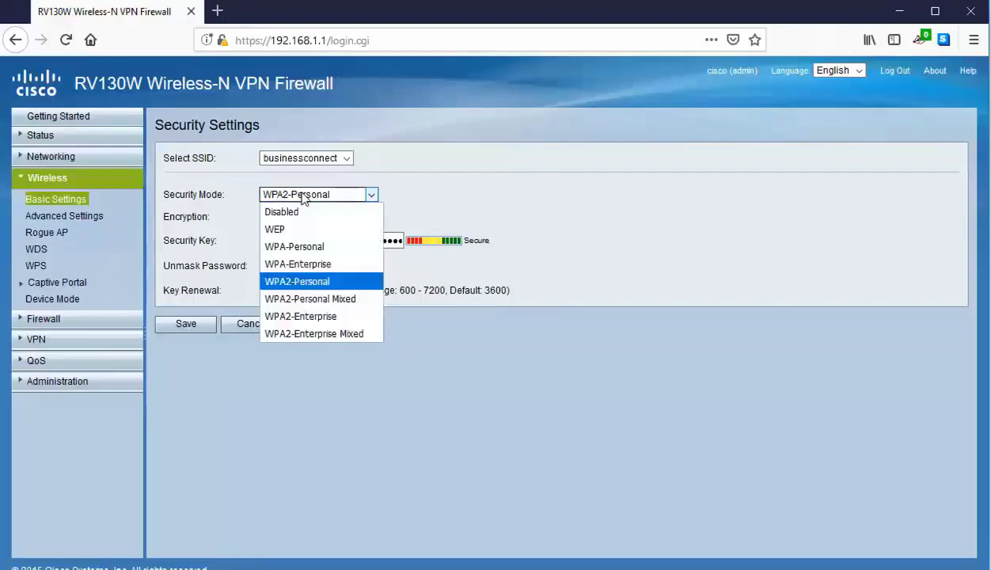
{"action": "left_click", "coordinate": [332, 300]}
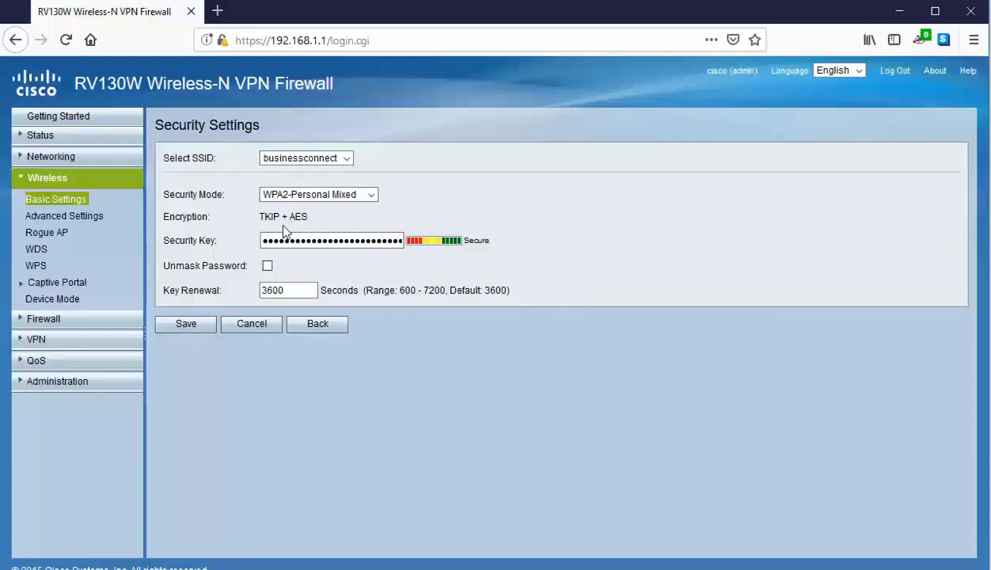
{"action": "left_click", "coordinate": [329, 197]}
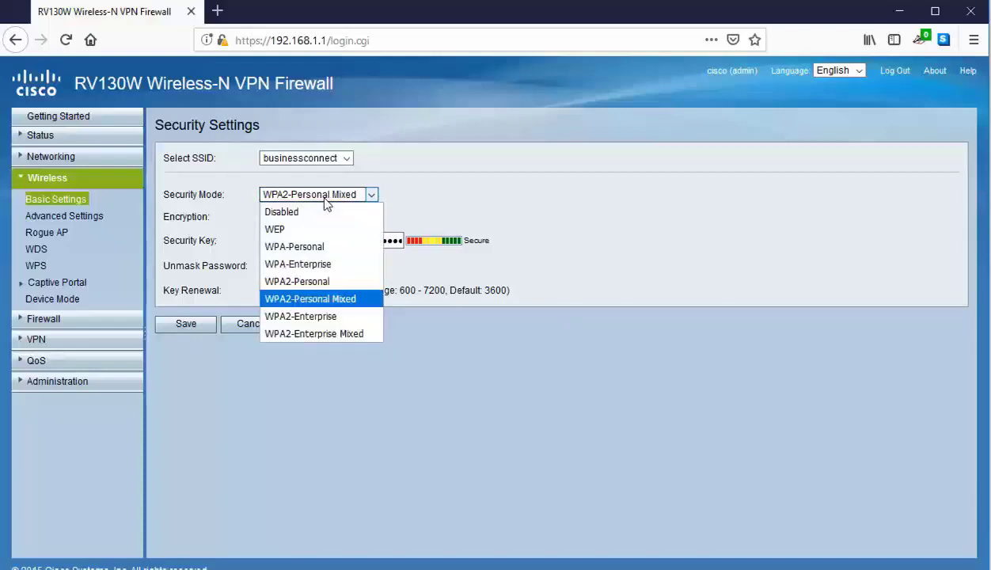
{"action": "left_click", "coordinate": [321, 283]}
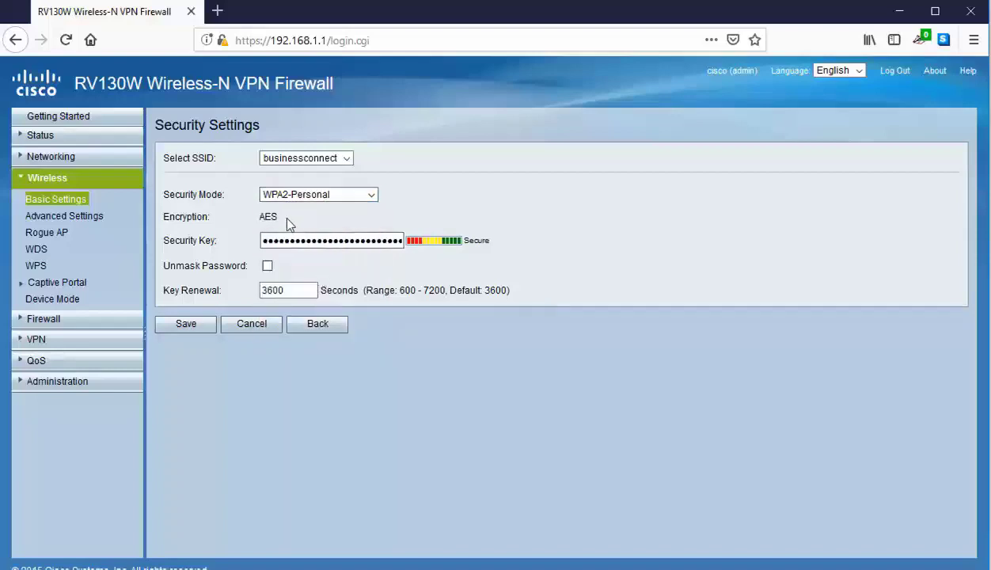
- Replace the security key with a new one, unmask it to verify, and save
{"action": "double_click", "coordinate": [308, 240]}
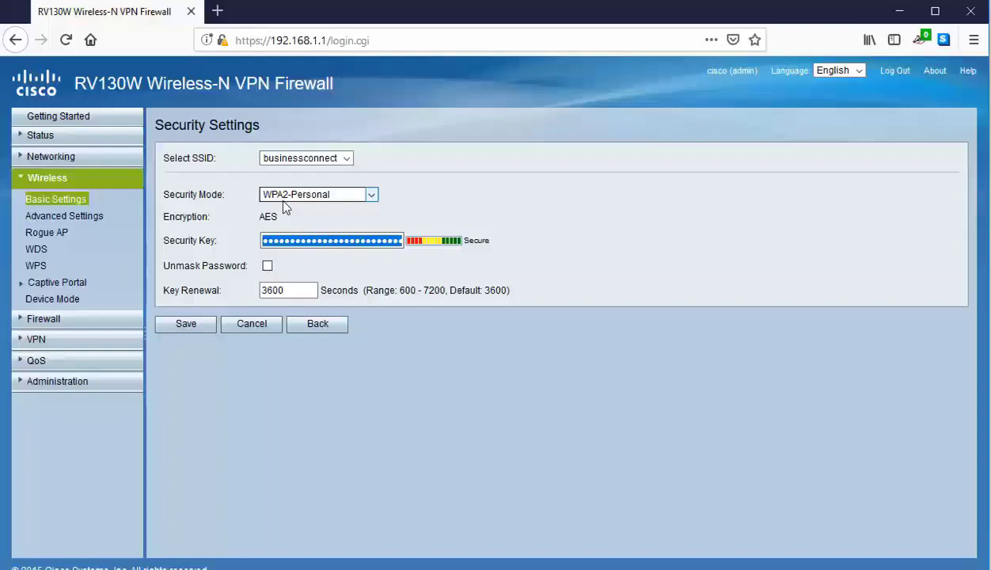
{"action": "type", "text": "••••••••••••••"}
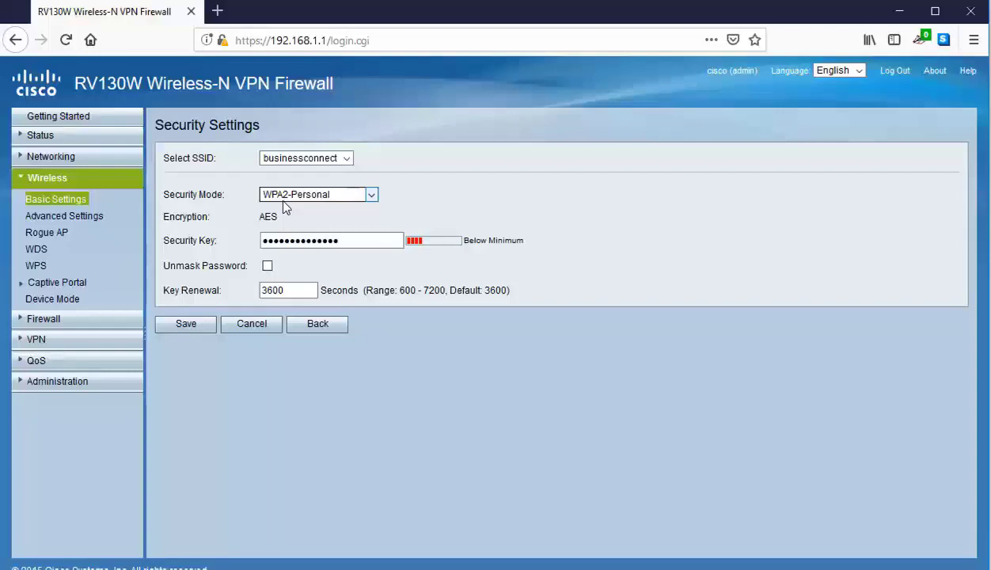
{"action": "type", "text": "•"}
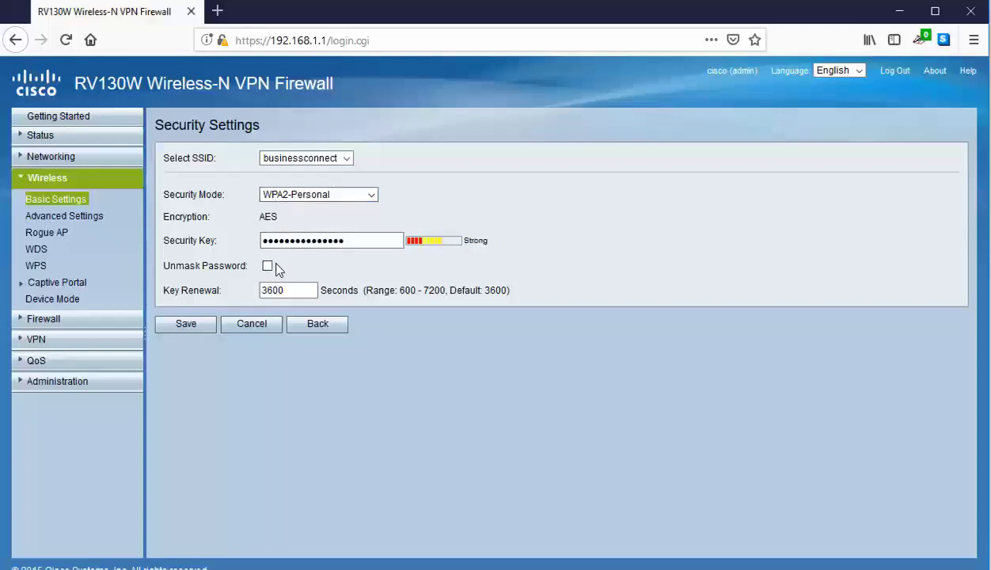
{"action": "left_click", "coordinate": [268, 266]}
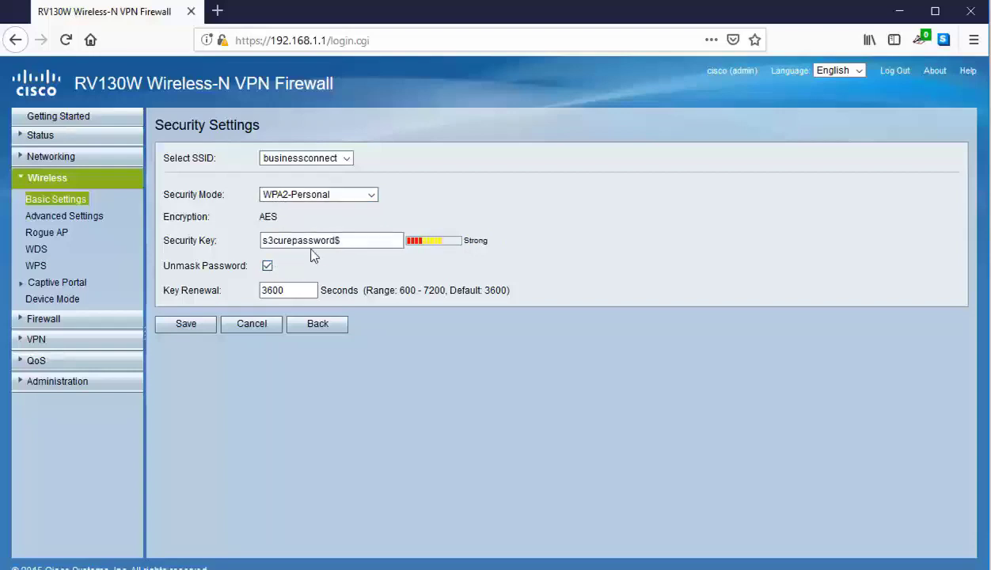
{"action": "left_click_drag", "start_coordinate": [331, 240], "coordinate": [349, 241]}
{"action": "key", "text": "ctrl+a"}
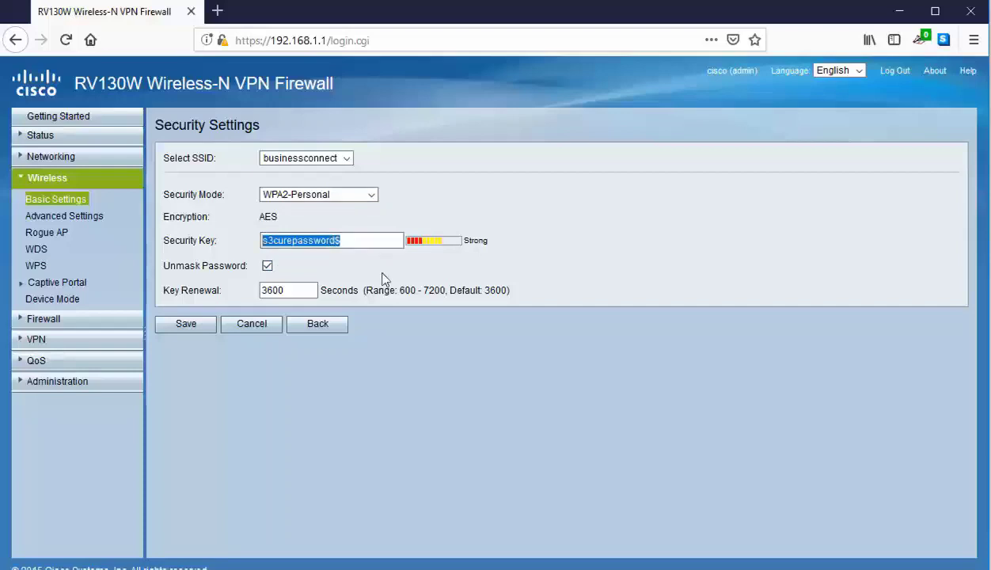
{"action": "left_click", "coordinate": [354, 268]}
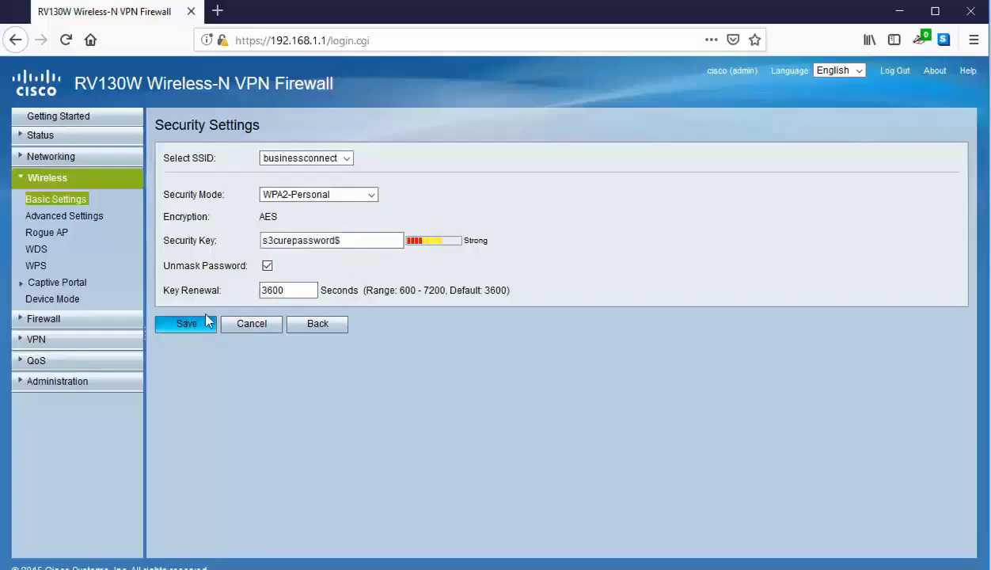
{"action": "left_click", "coordinate": [332, 241]}
{"action": "left_click", "coordinate": [195, 325]}
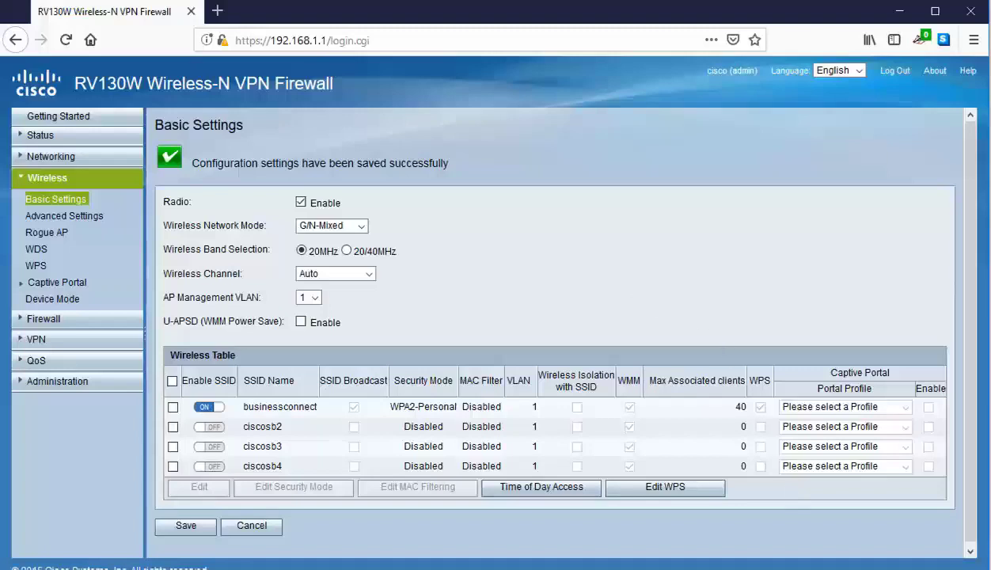
- Connect to businessconnect Wi-Fi by pasting the new security key, then close the network list
{"action": "left_click", "coordinate": [911, 569]}
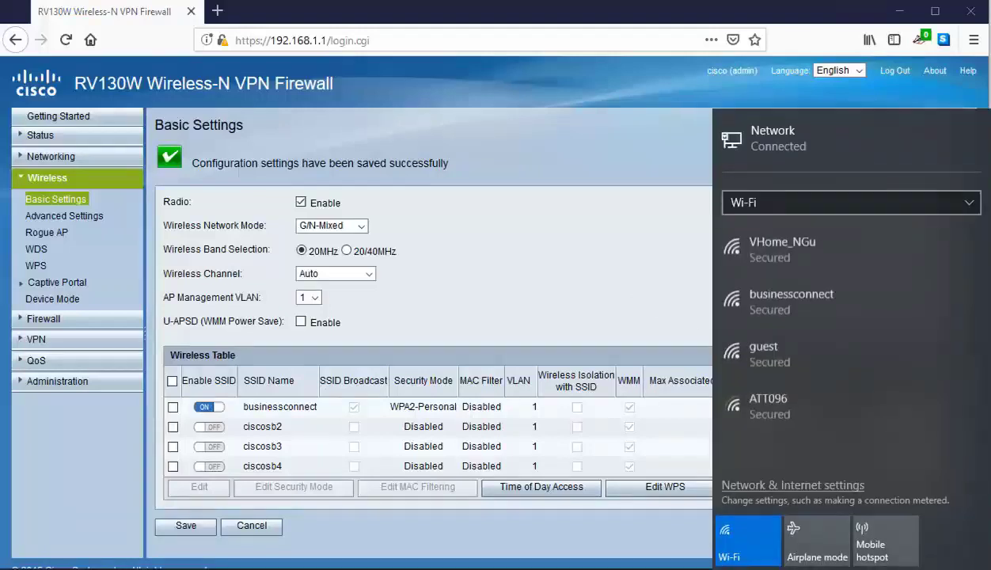
{"action": "left_click", "coordinate": [803, 305]}
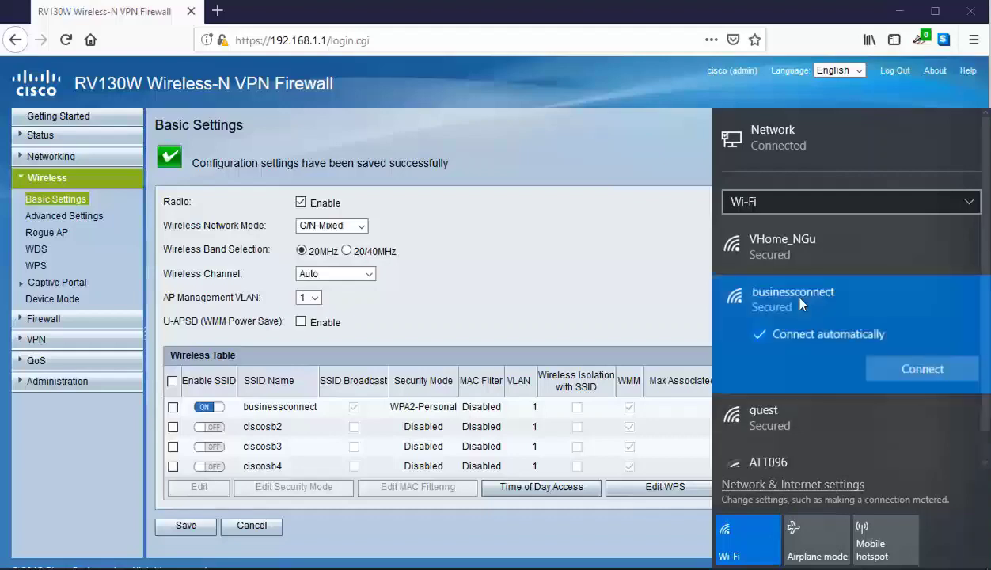
{"action": "left_click", "coordinate": [902, 368]}
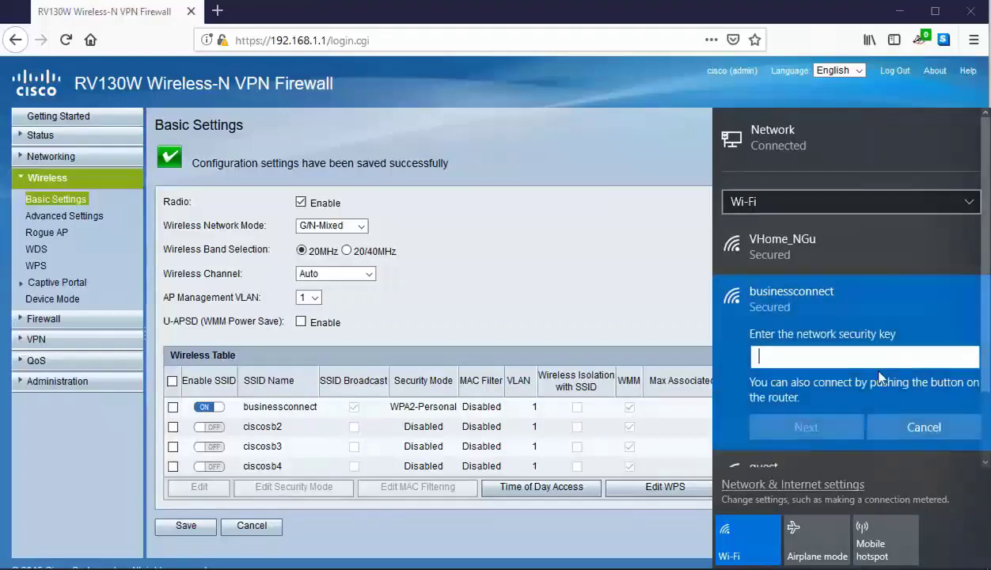
{"action": "key", "text": "ctrl+v"}
{"action": "left_click", "coordinate": [970, 358]}
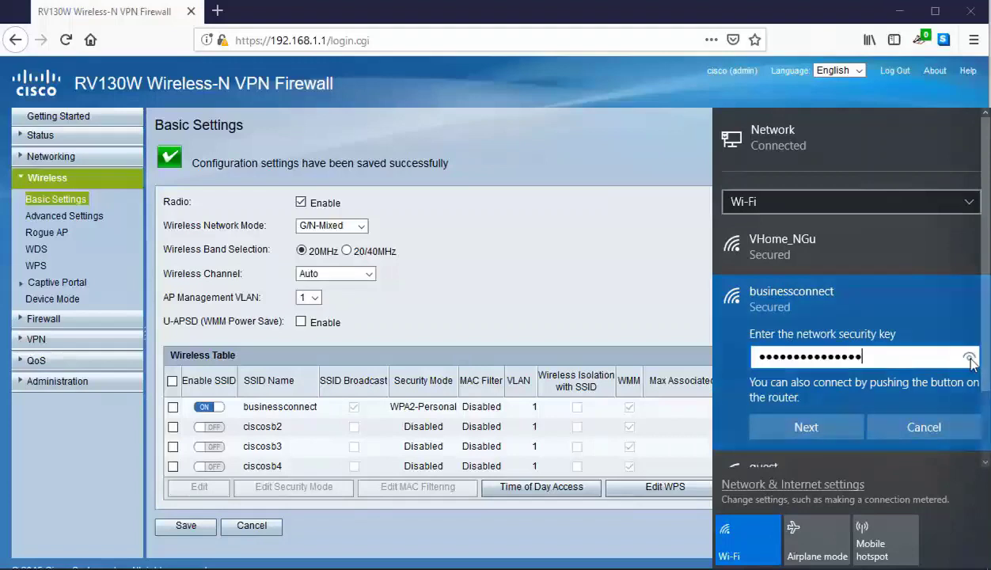
{"action": "left_click", "coordinate": [772, 425]}
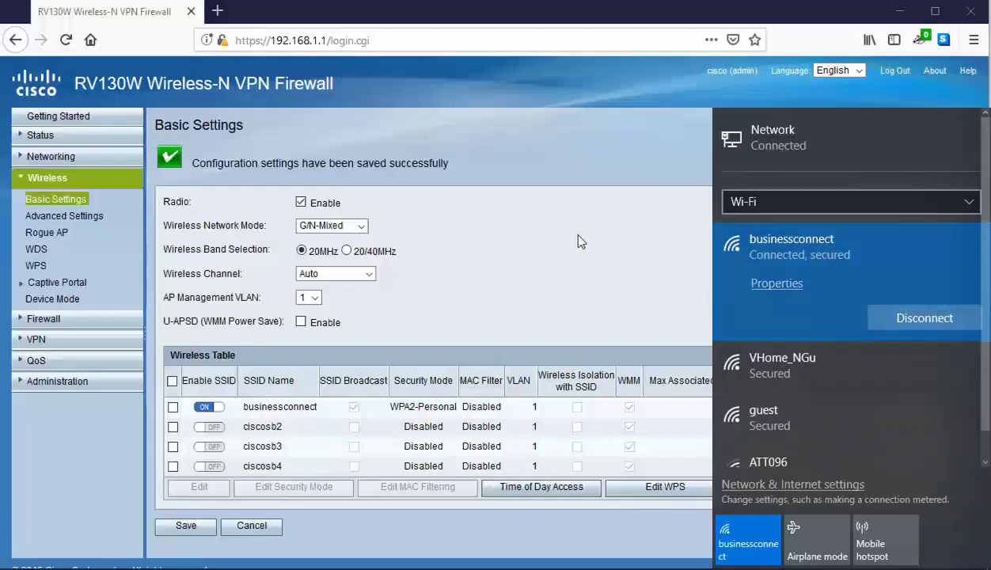
{"action": "left_click", "coordinate": [549, 238]}
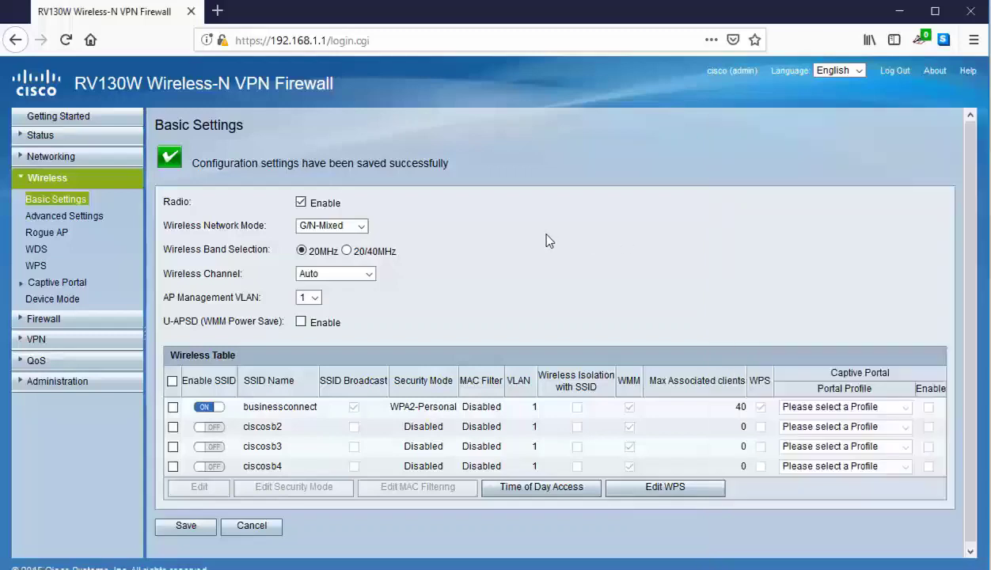